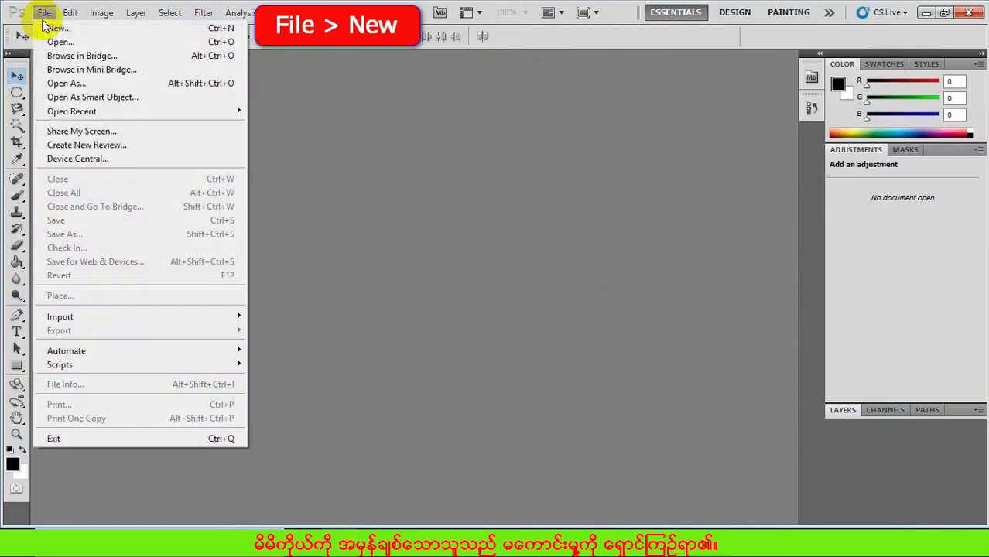
# - Start a new document and choose the International Paper preset at A4 size
pyautogui.click(49, 29)
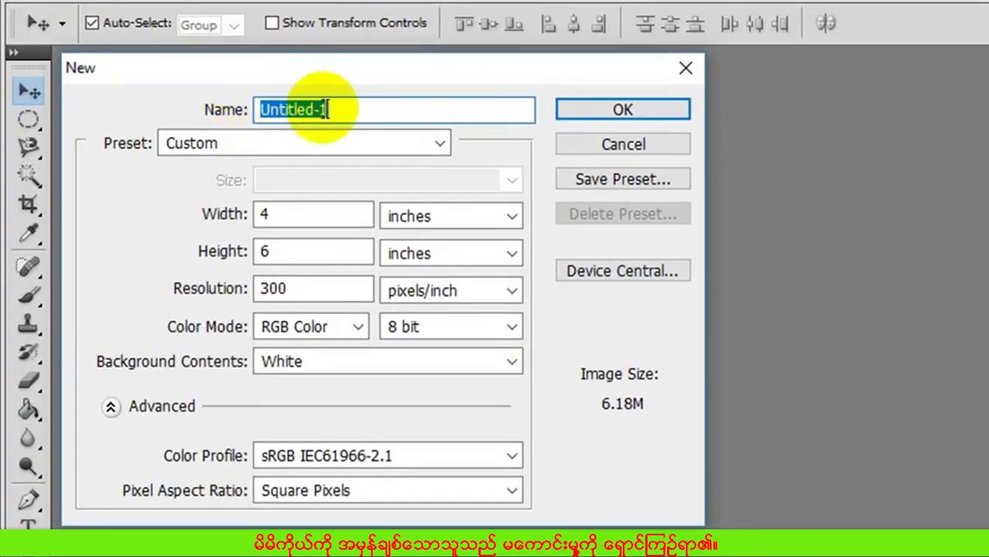
pyautogui.click(292, 147)
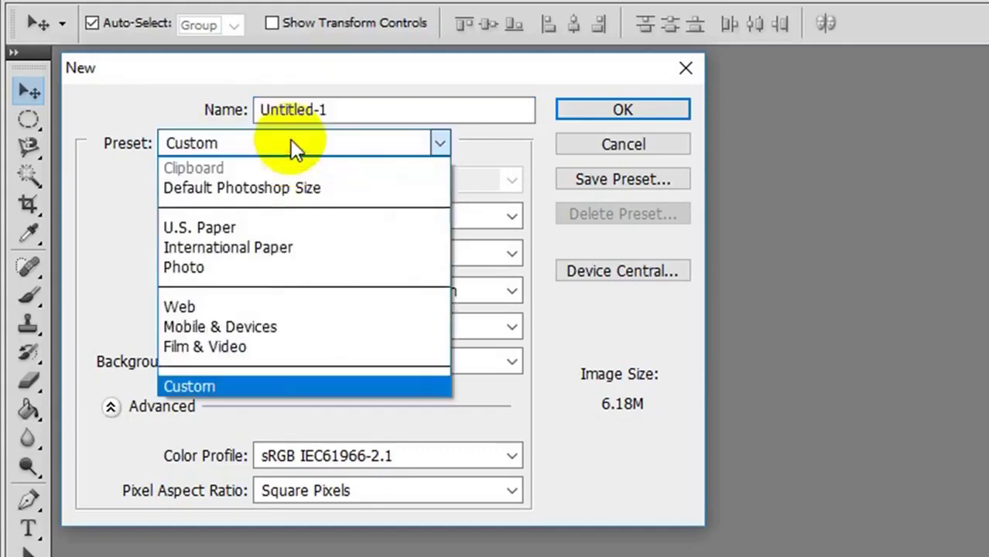
pyautogui.click(246, 254)
pyautogui.click(295, 179)
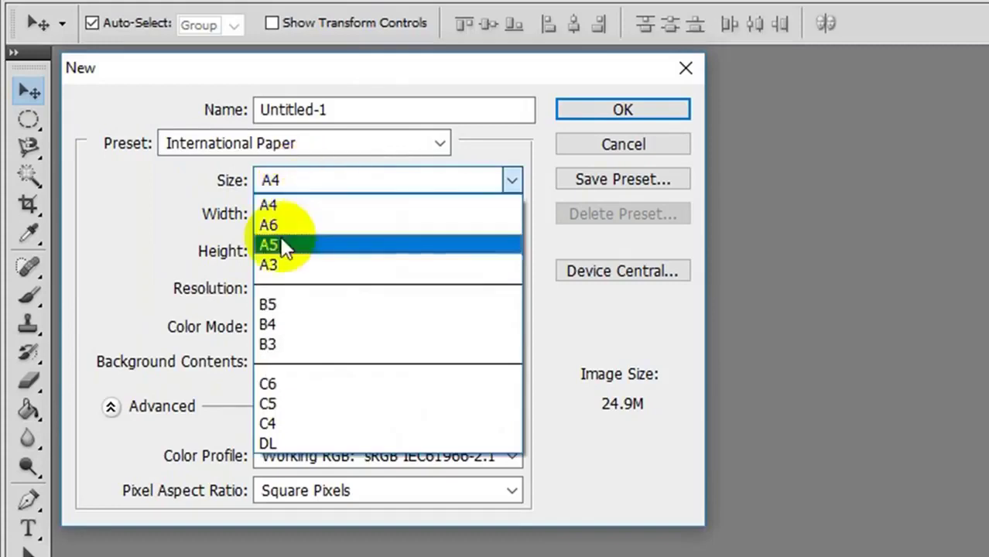
pyautogui.click(316, 186)
# - Switch the new document's preset to U.S. Paper and check its available sizes
pyautogui.click(336, 140)
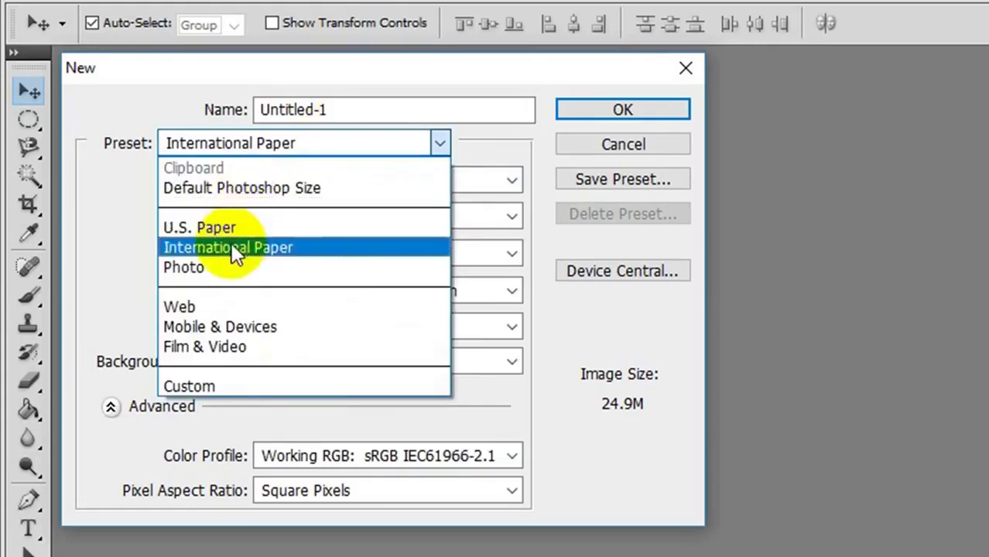
pyautogui.click(216, 226)
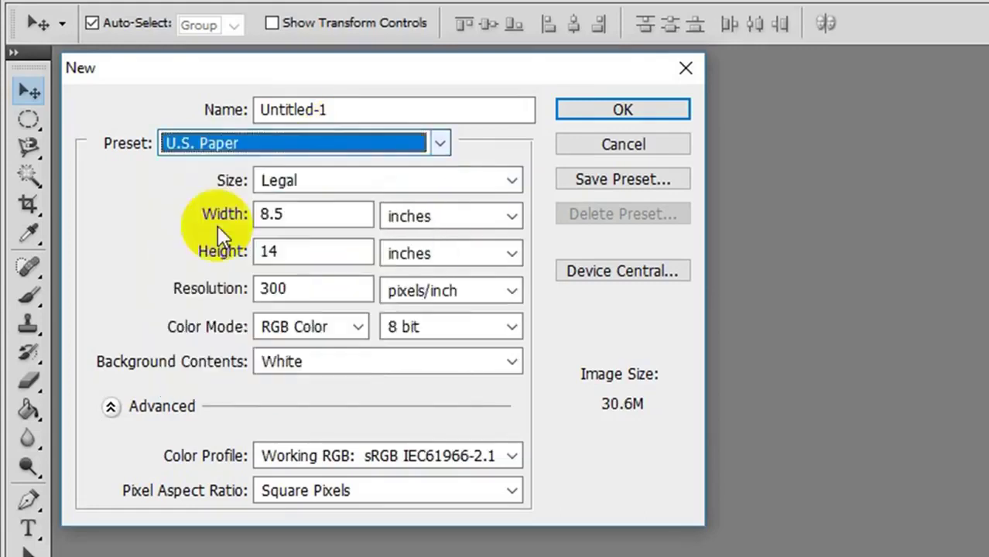
pyautogui.click(287, 180)
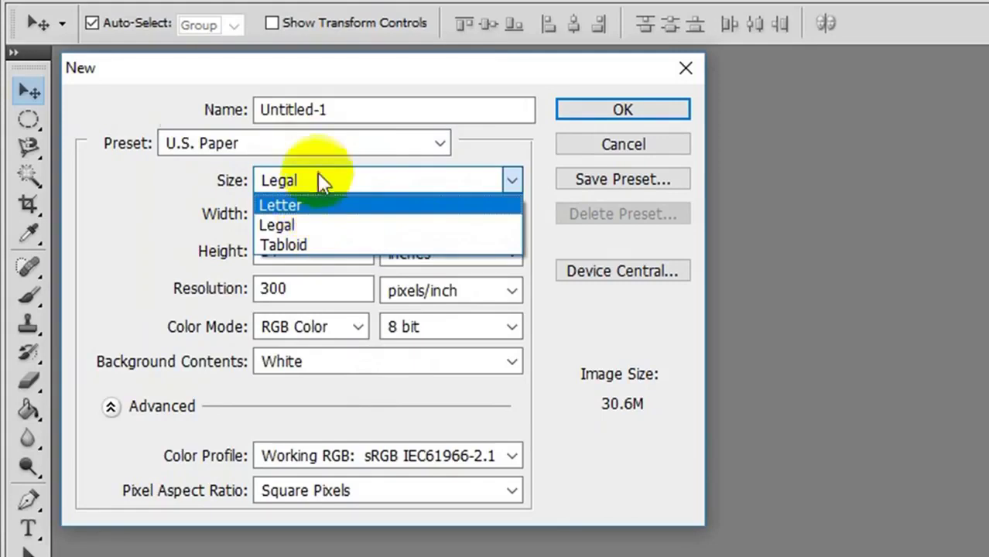
pyautogui.click(318, 136)
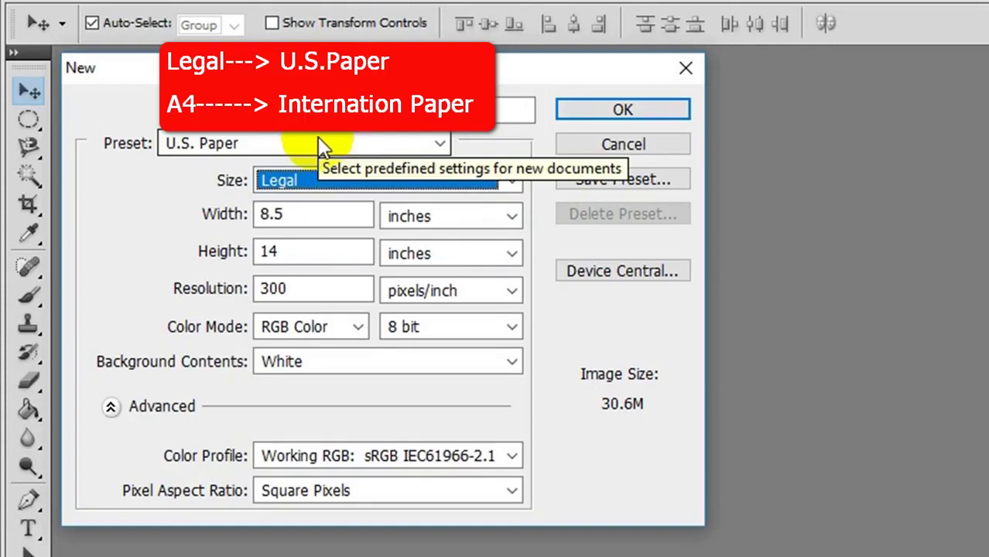
# - Set the document preset to Custom and try pixels as the width unit before returning it to inches
pyautogui.click(319, 139)
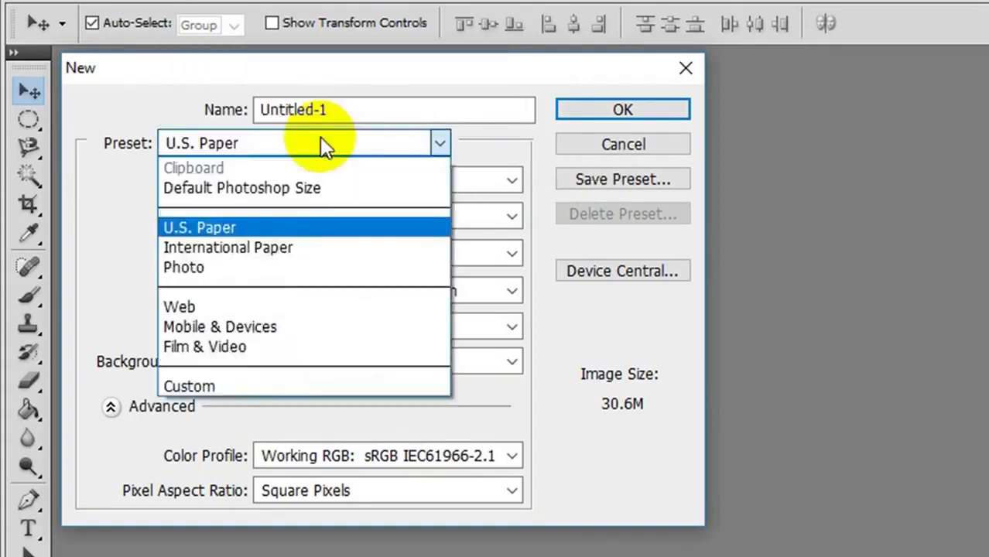
pyautogui.click(223, 386)
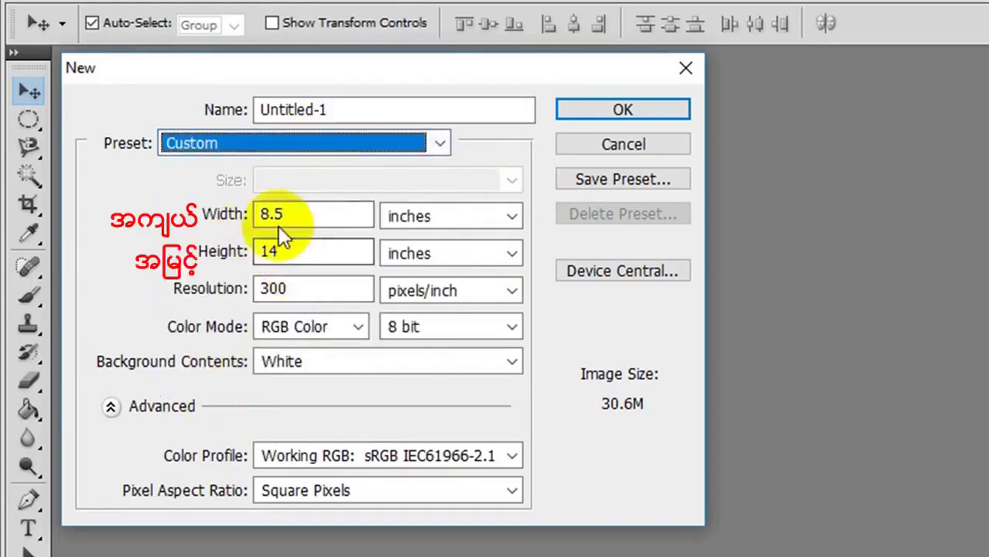
pyautogui.click(400, 217)
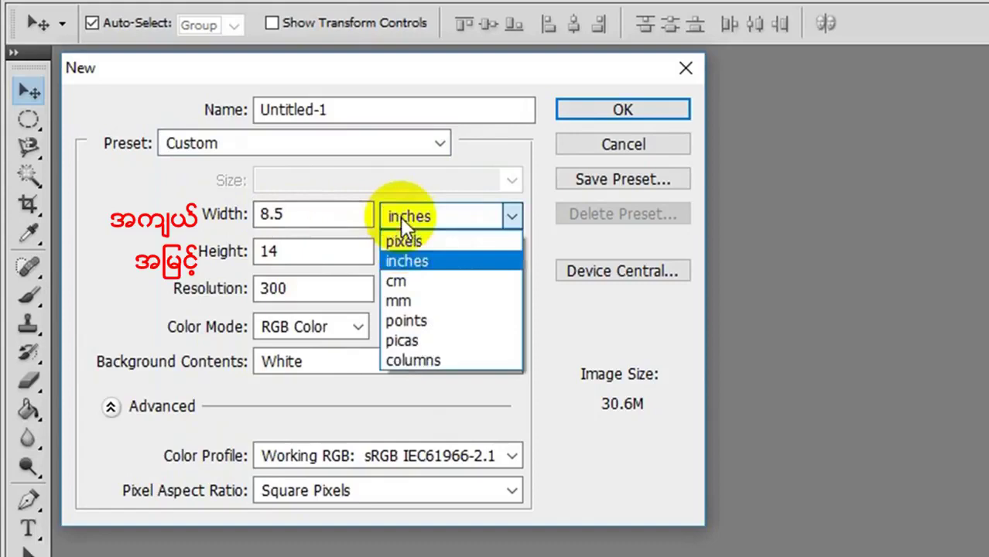
pyautogui.click(406, 239)
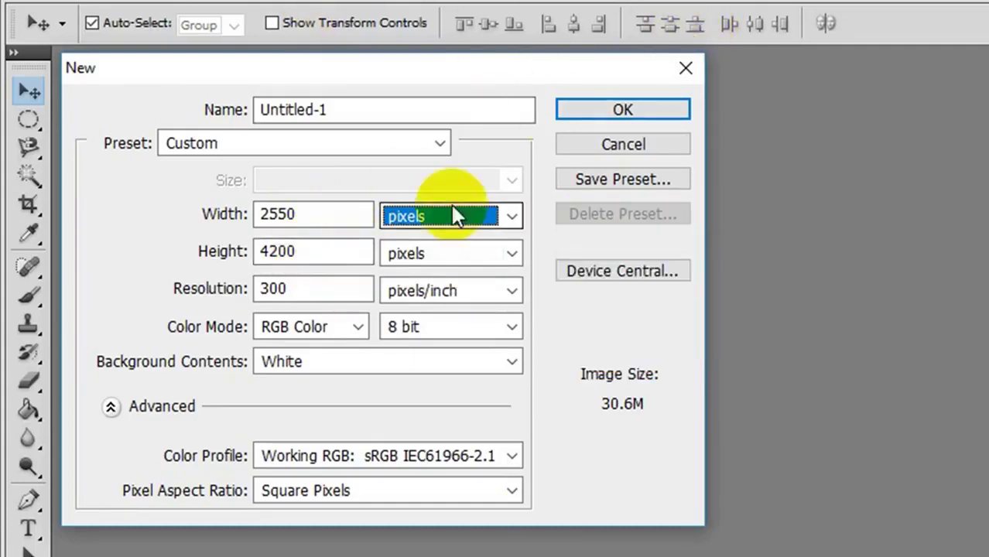
pyautogui.click(510, 215)
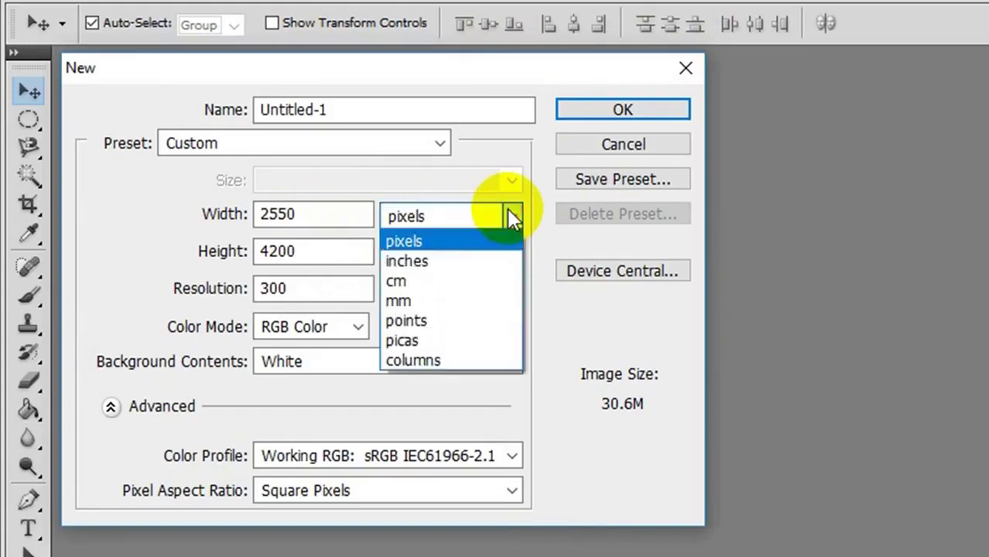
pyautogui.click(443, 258)
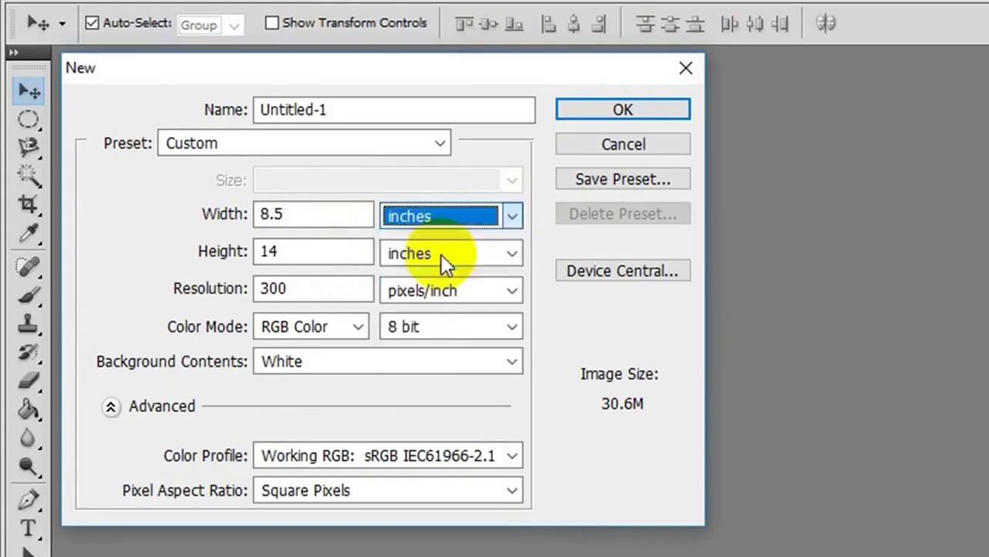
# - Set the new document's width to 4 inches and its height to 6 inches
pyautogui.doubleClick(292, 216)
pyautogui.write('4')
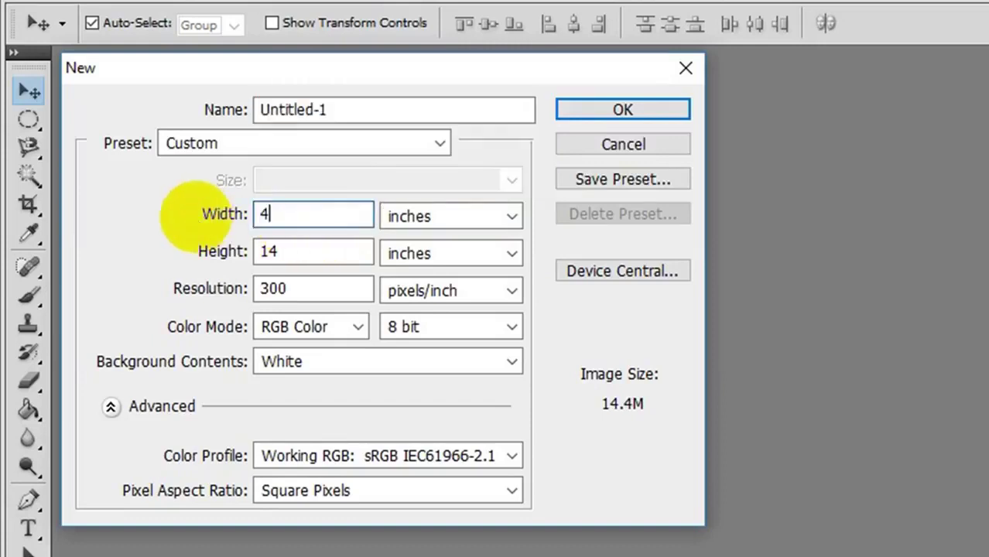
pyautogui.doubleClick(260, 250)
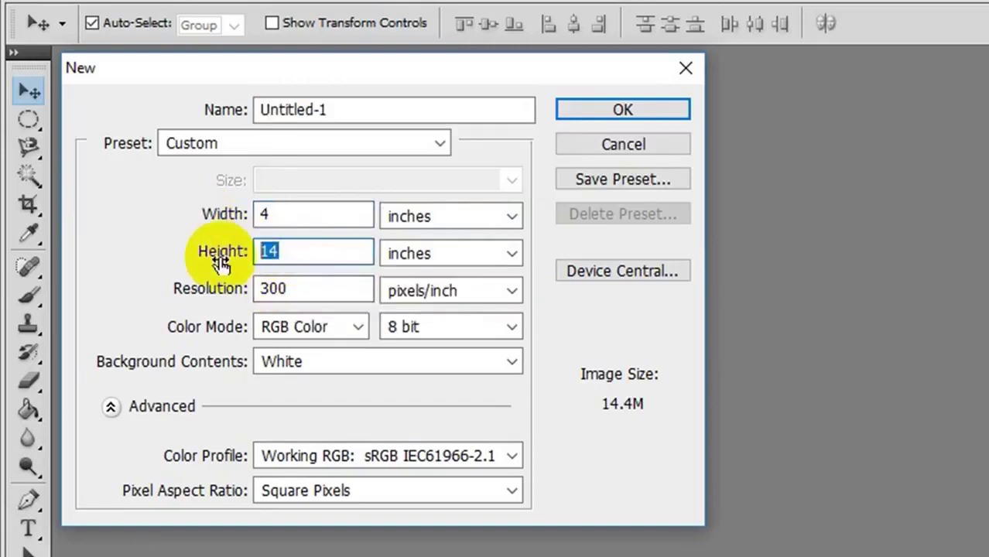
pyautogui.write('6')
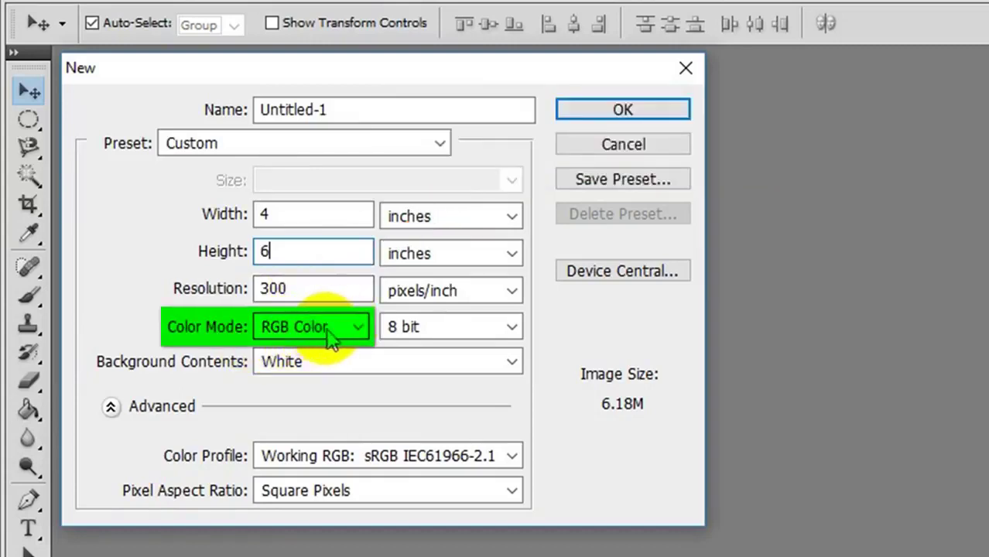
# - Keep RGB Color as the color mode and create the document with Transparent background contents
pyautogui.click(324, 329)
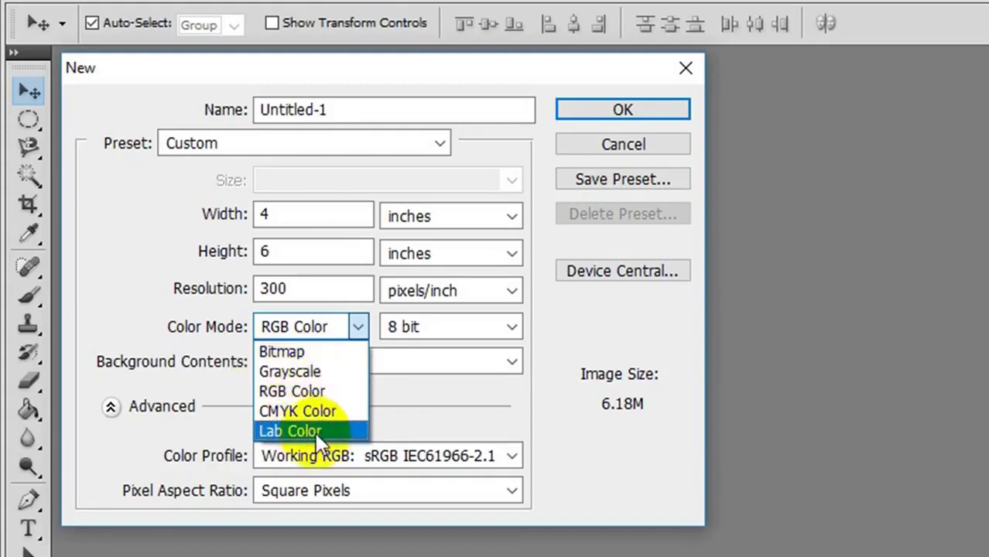
pyautogui.click(363, 320)
pyautogui.click(325, 369)
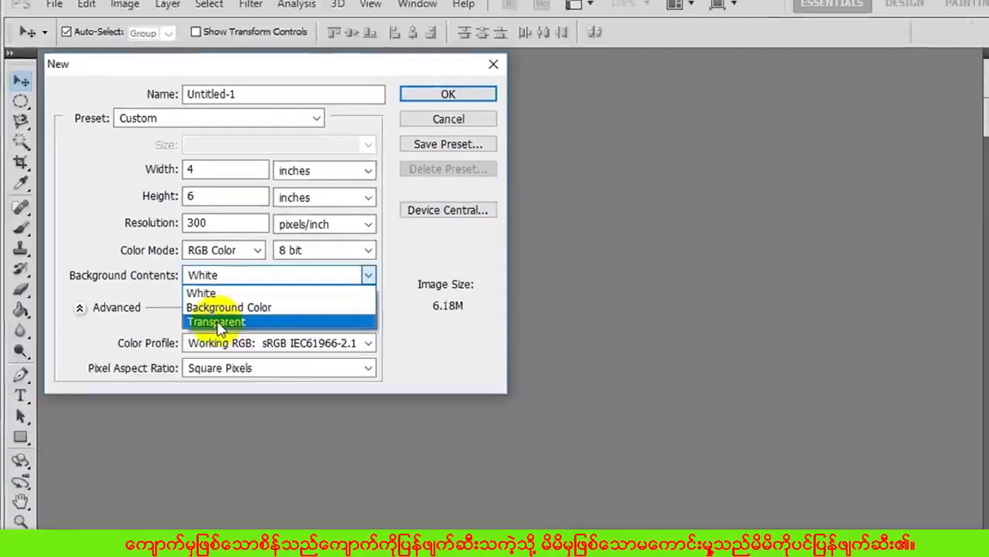
pyautogui.click(301, 426)
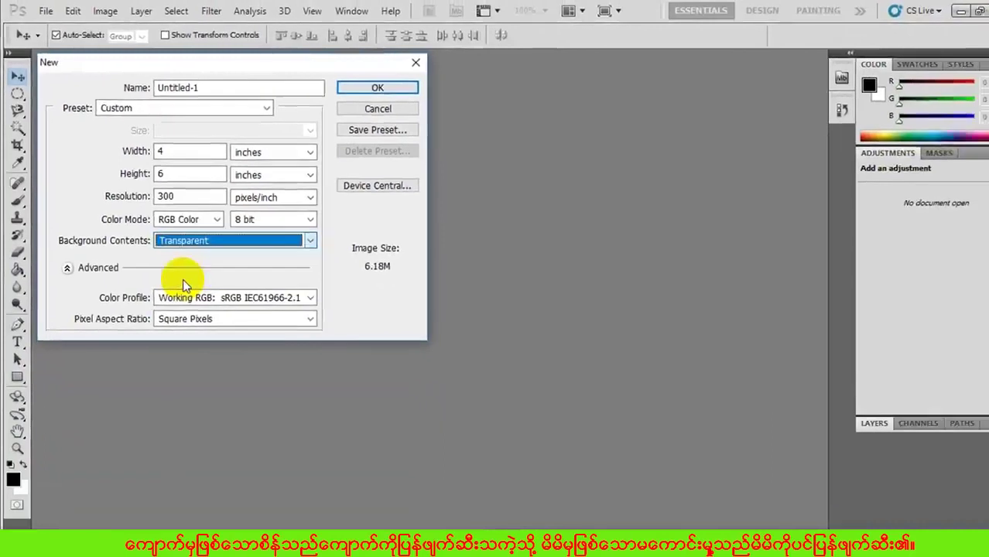
pyautogui.click(365, 88)
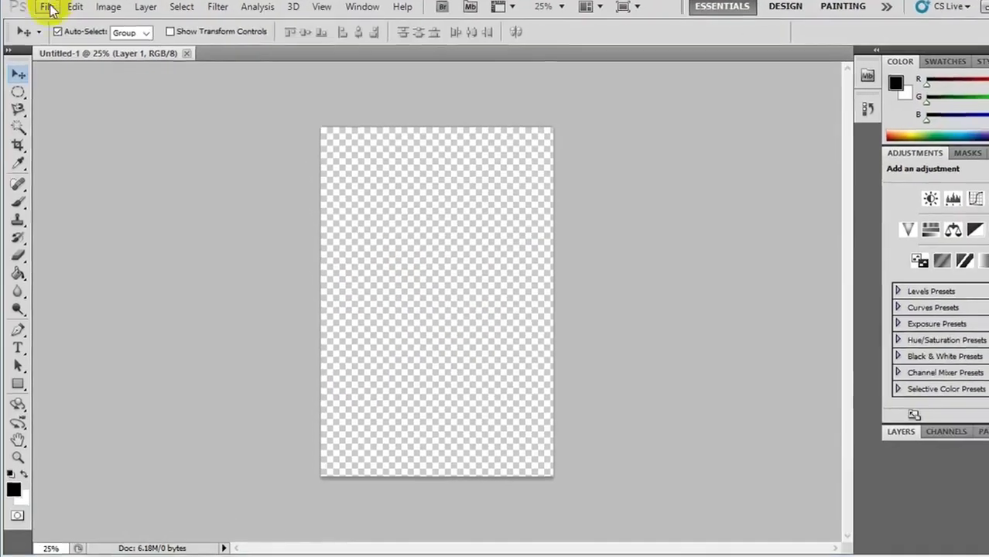
# - Place 013 - Copy (2).png into the document and position it in the lower part of the canvas
pyautogui.click(44, 12)
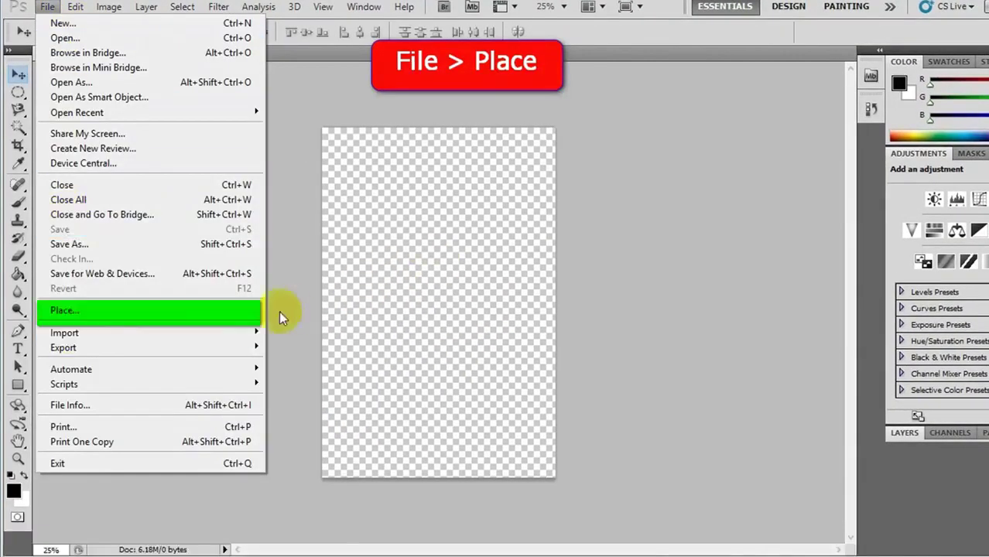
pyautogui.click(95, 313)
pyautogui.click(728, 158)
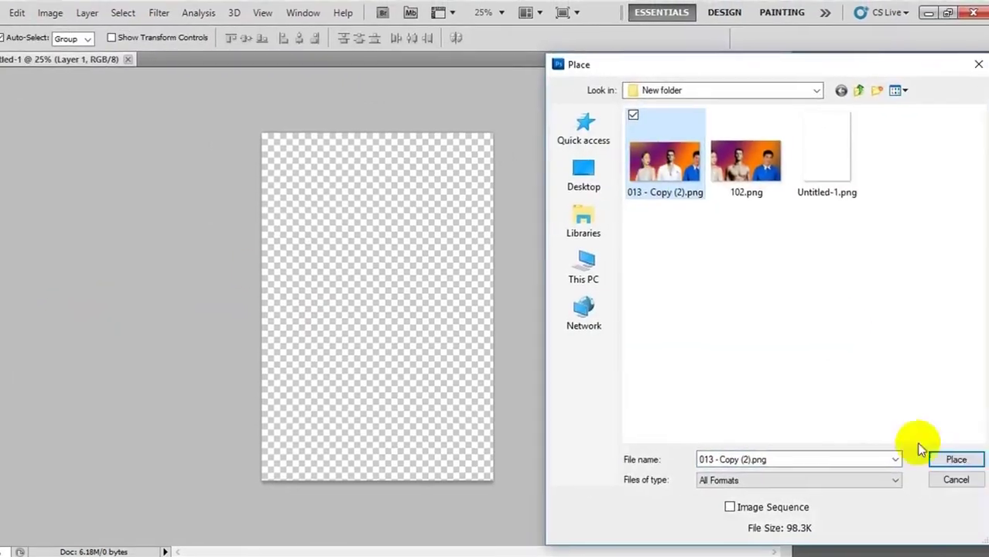
pyautogui.click(953, 458)
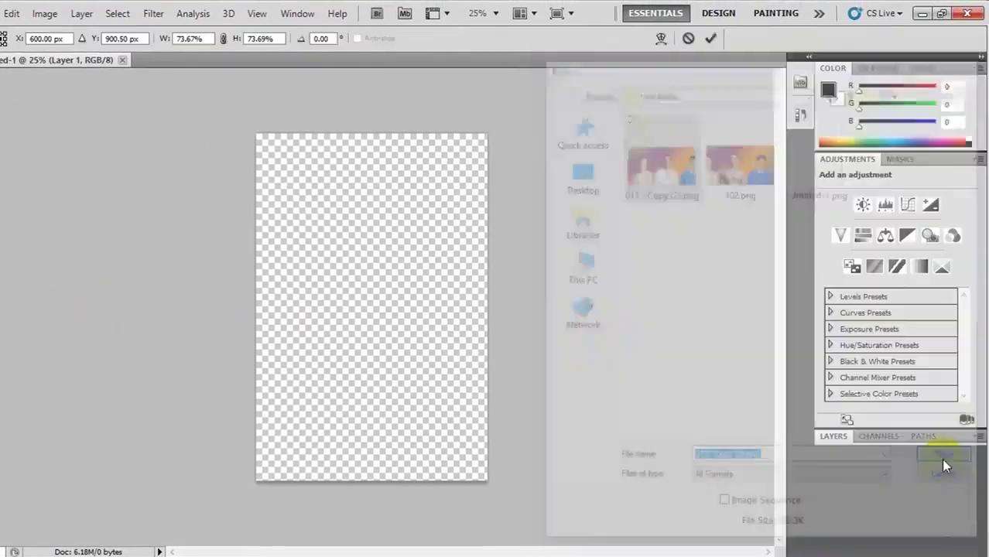
pyautogui.moveTo(334, 331); pyautogui.dragTo(336, 413)
pyautogui.press('Return')
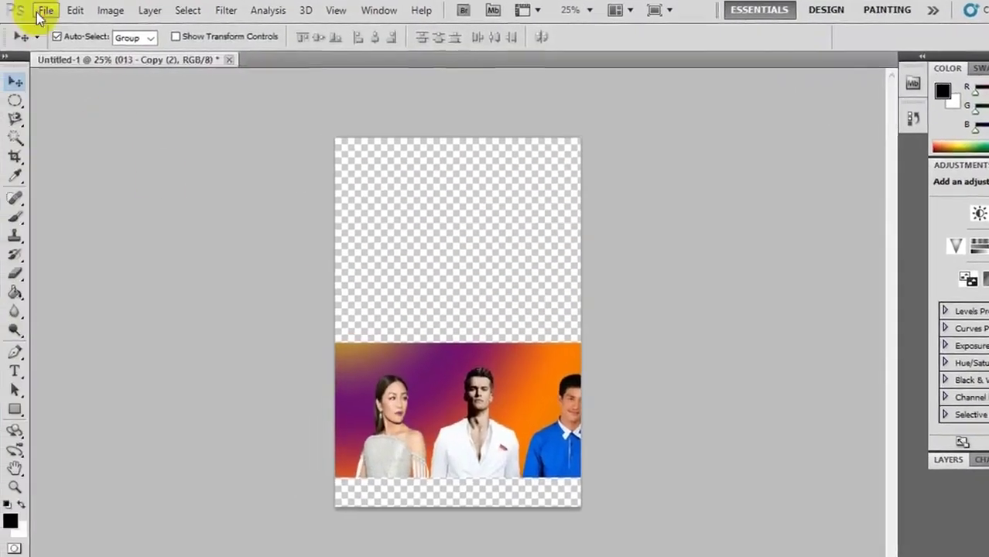
# - Place 102.png into the document and position it above the first placed image
pyautogui.click(40, 13)
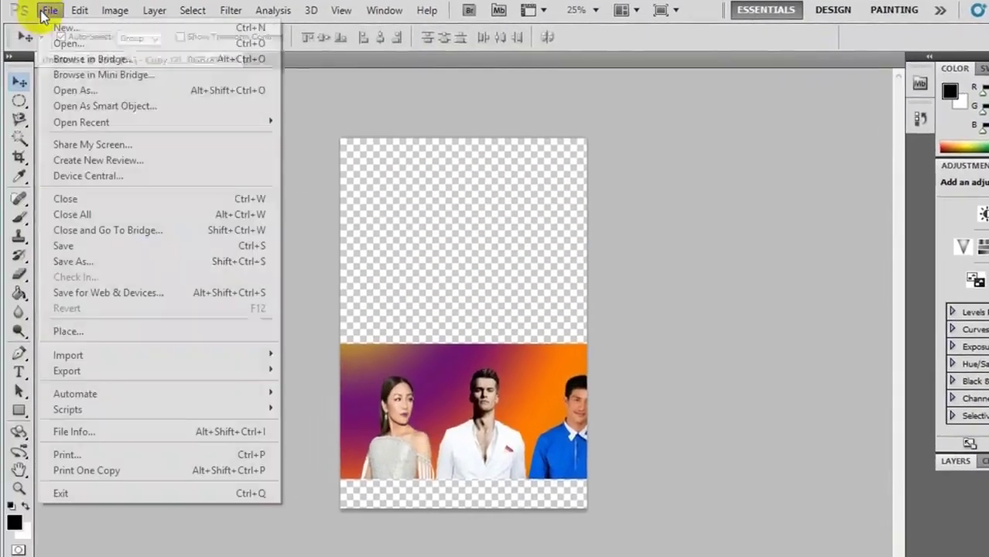
pyautogui.click(66, 333)
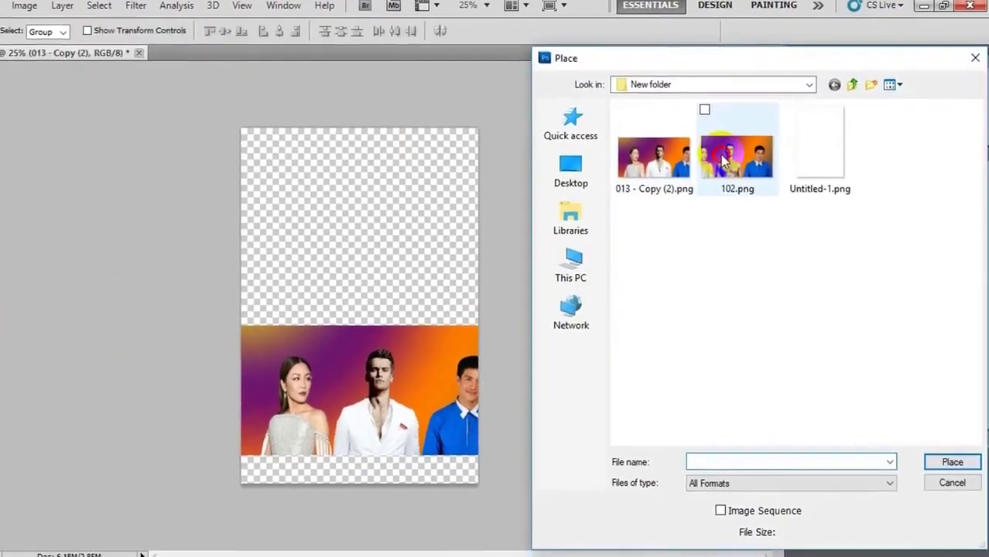
pyautogui.click(723, 160)
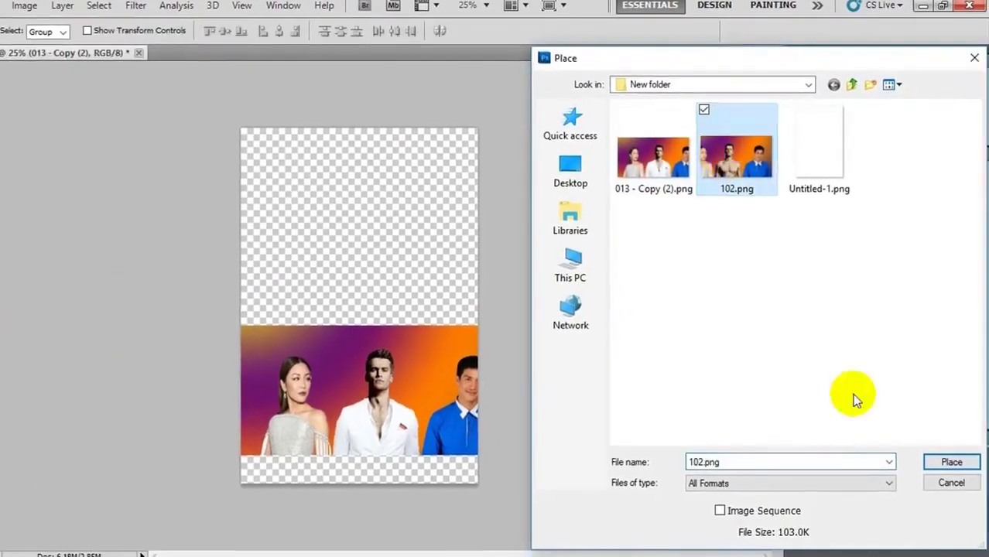
pyautogui.click(964, 466)
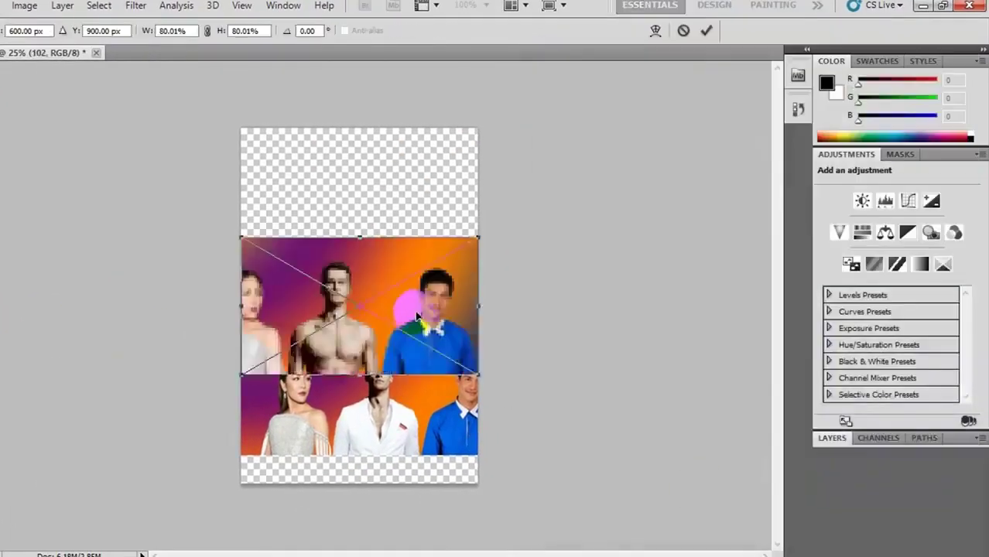
pyautogui.moveTo(407, 273); pyautogui.dragTo(400, 230)
pyautogui.press('Return')
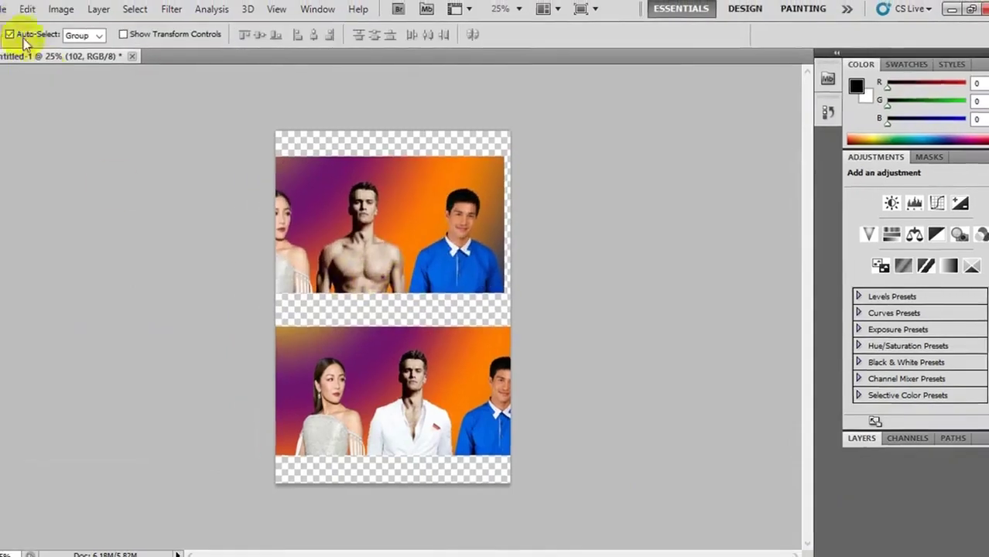
# - Open 013 - Copy (2).png as a separate document and compare it with the Untitled-1 document
pyautogui.click(35, 10)
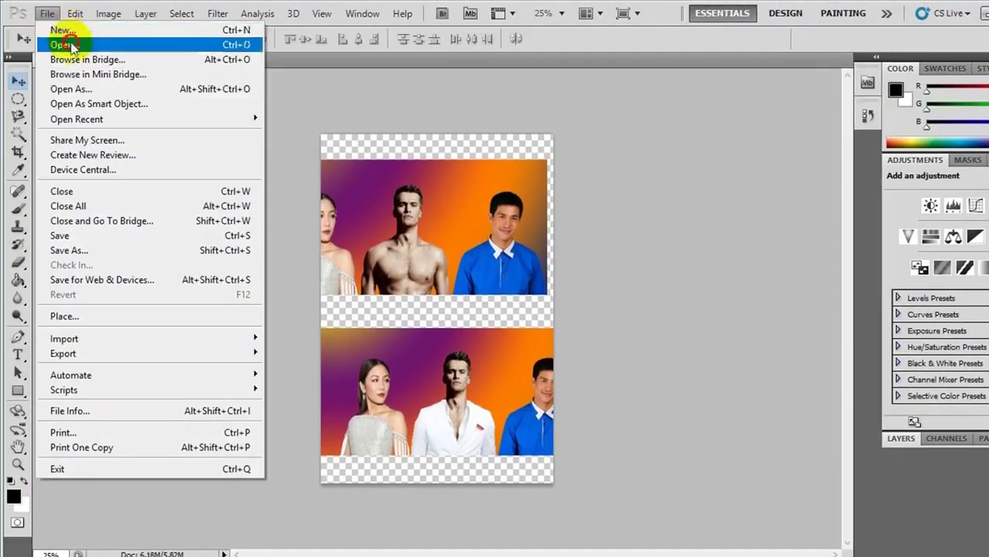
pyautogui.click(70, 45)
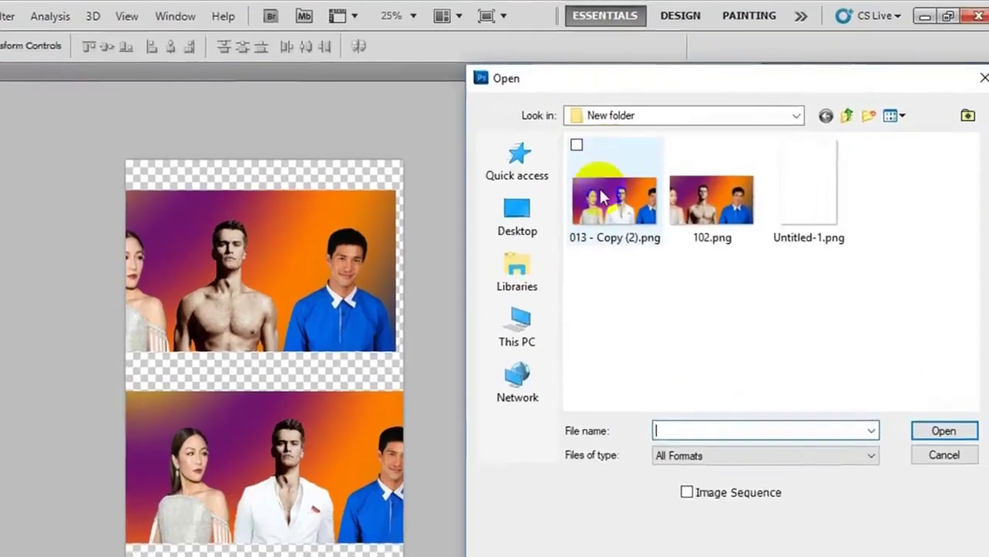
pyautogui.click(600, 197)
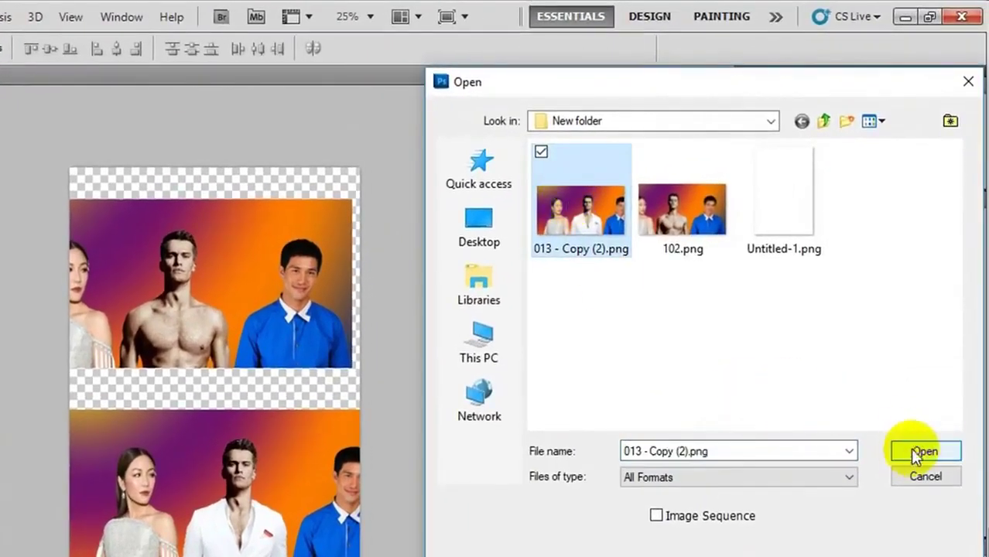
pyautogui.click(926, 451)
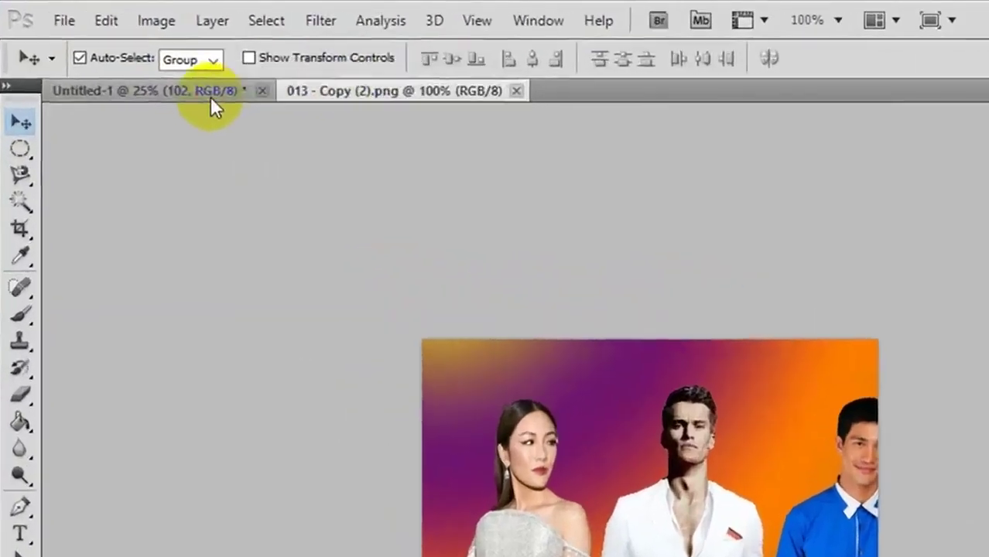
pyautogui.click(211, 97)
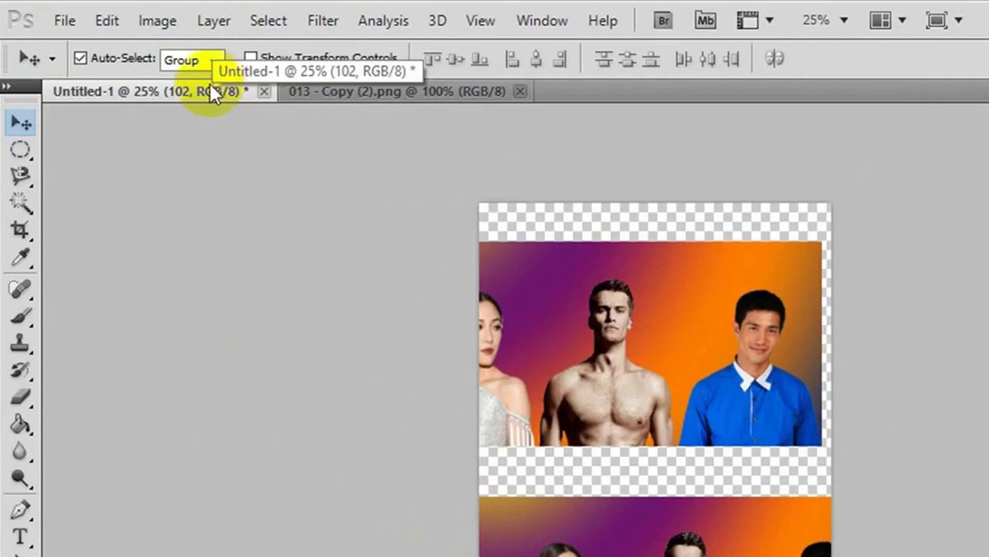
pyautogui.click(375, 87)
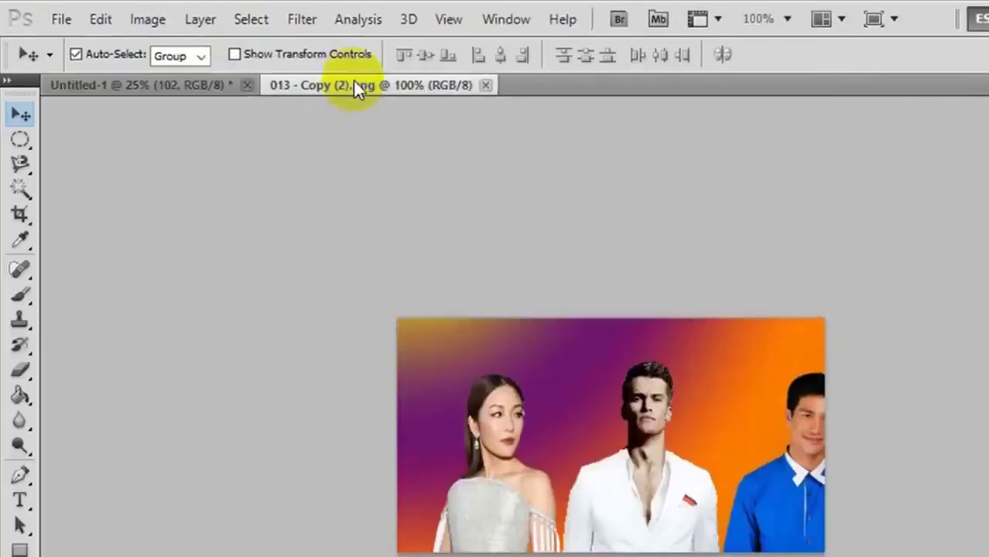
# - Open 102.png as a separate document
pyautogui.click(62, 19)
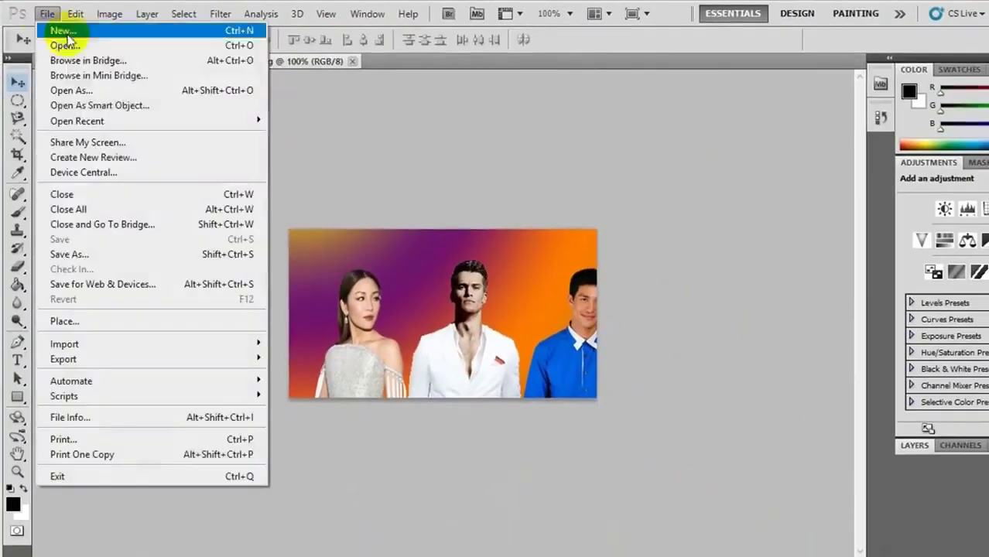
pyautogui.click(65, 45)
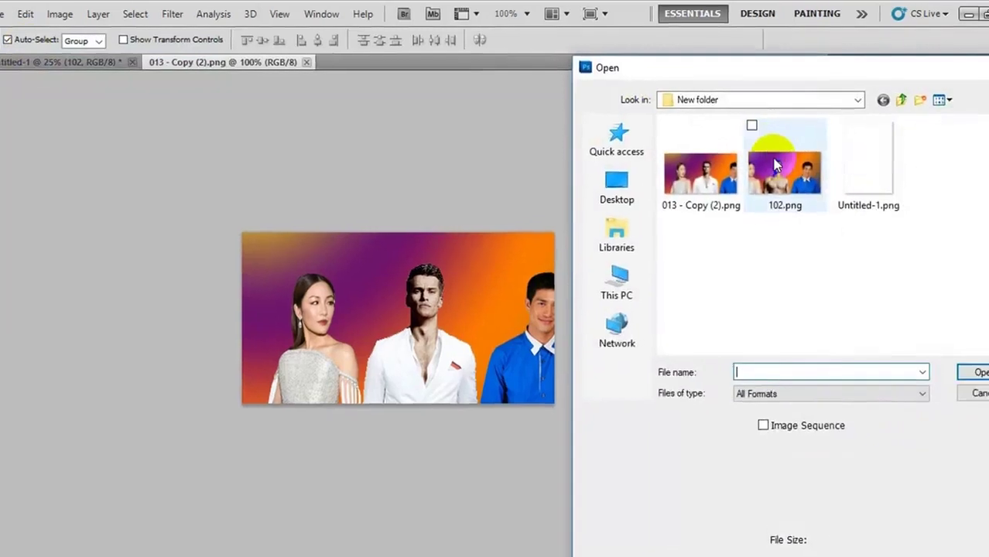
pyautogui.click(776, 165)
pyautogui.click(976, 372)
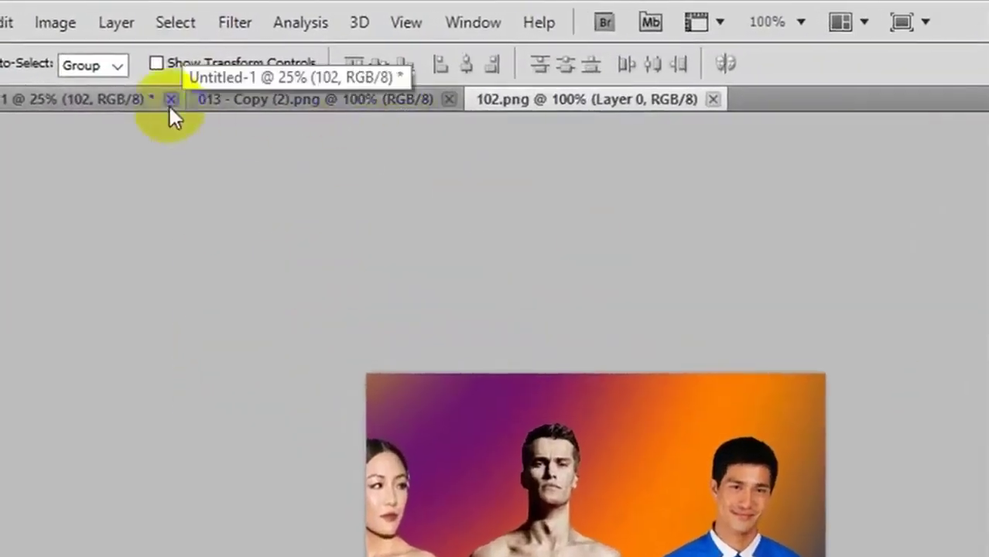
# - Close Untitled-1 without saving and compare the 013 - Copy (2).png and 102.png documents
pyautogui.click(171, 100)
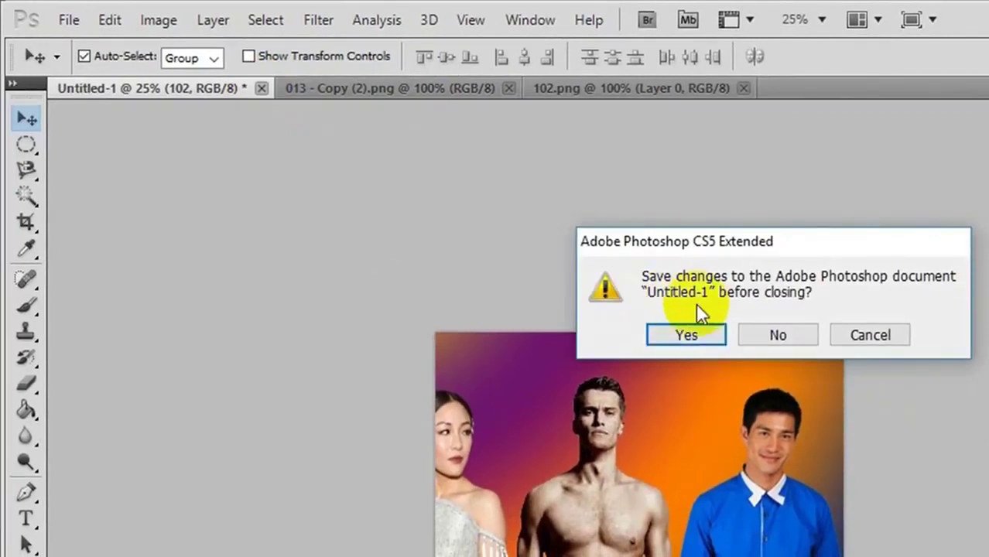
pyautogui.click(762, 336)
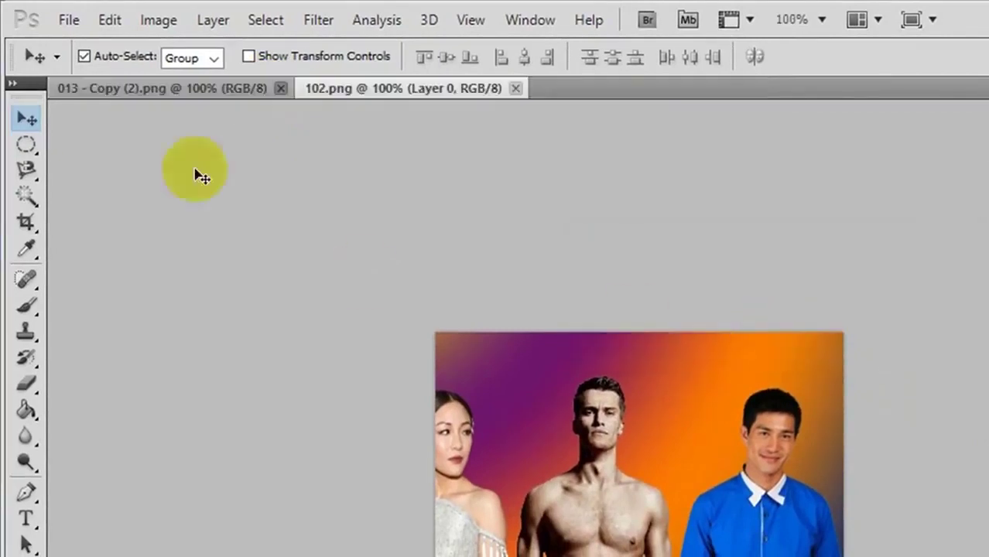
pyautogui.click(177, 91)
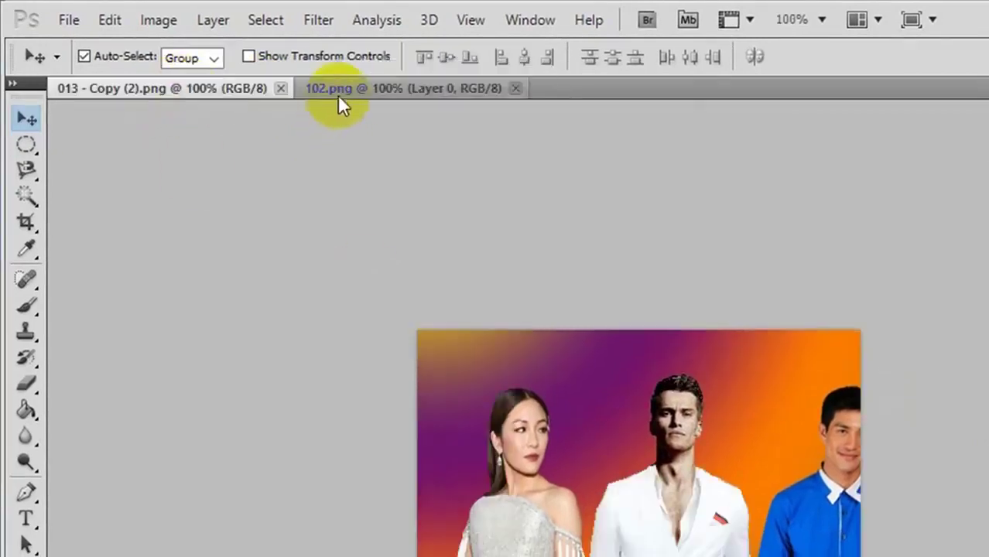
pyautogui.click(337, 94)
pyautogui.click(243, 94)
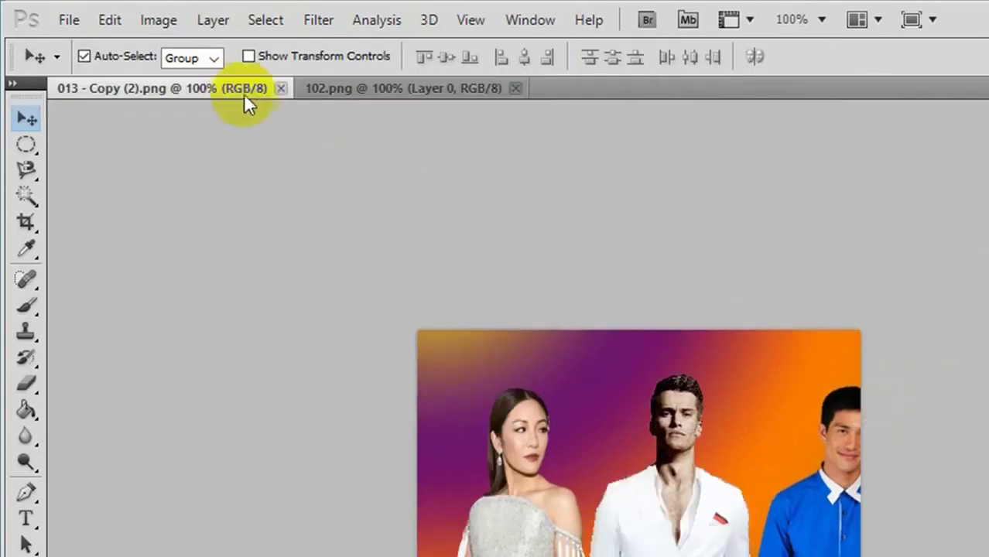
pyautogui.click(329, 92)
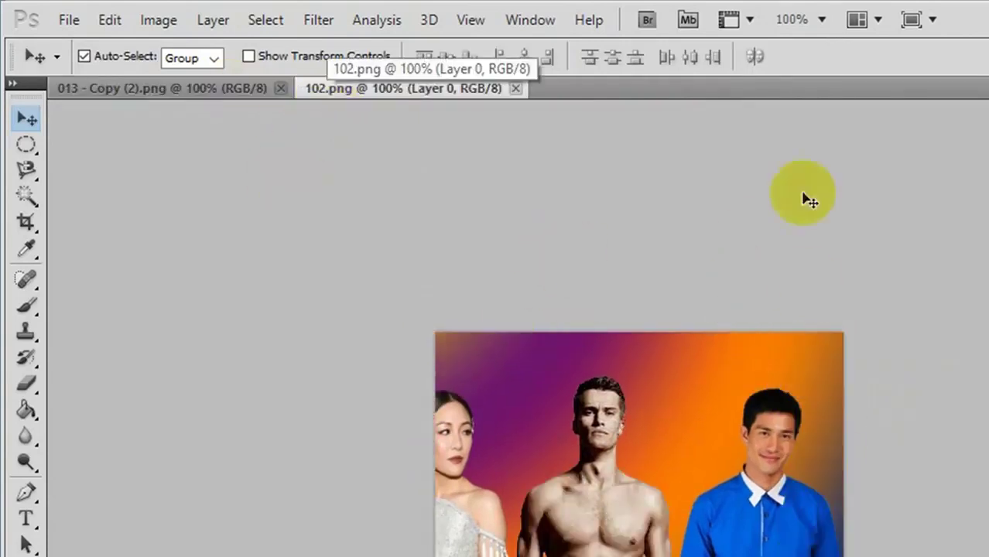
# - Arrange the two open documents side by side in a 2-up layout
pyautogui.click(875, 20)
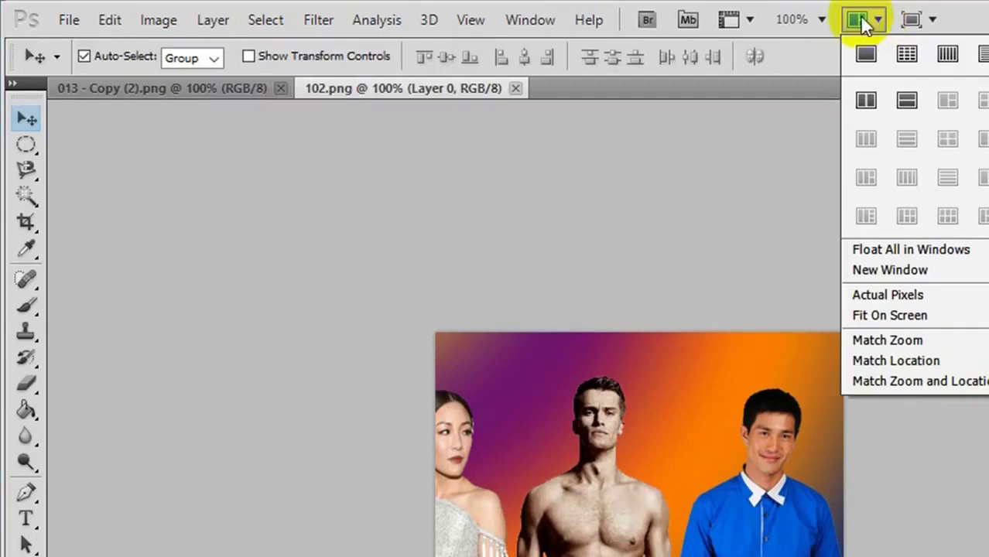
pyautogui.click(865, 101)
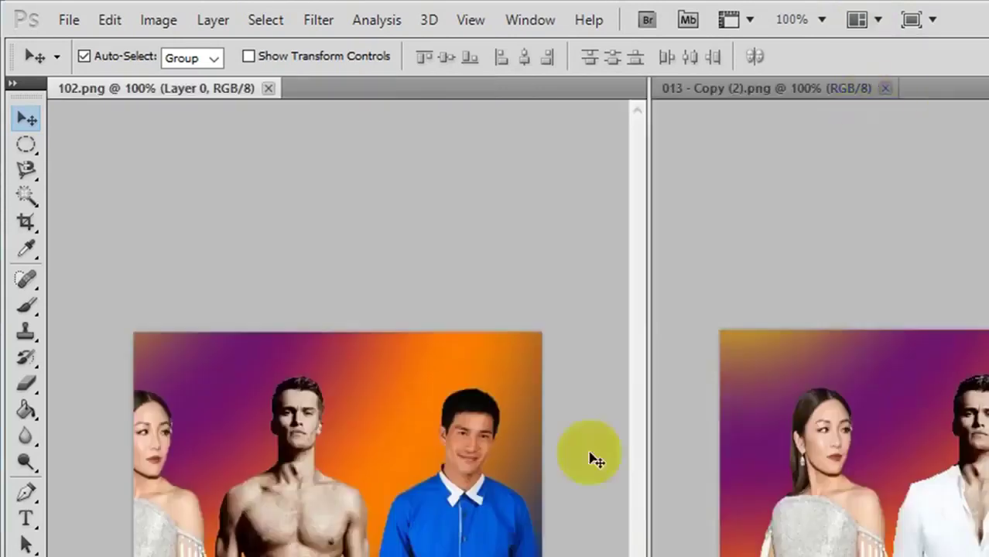
pyautogui.click(813, 410)
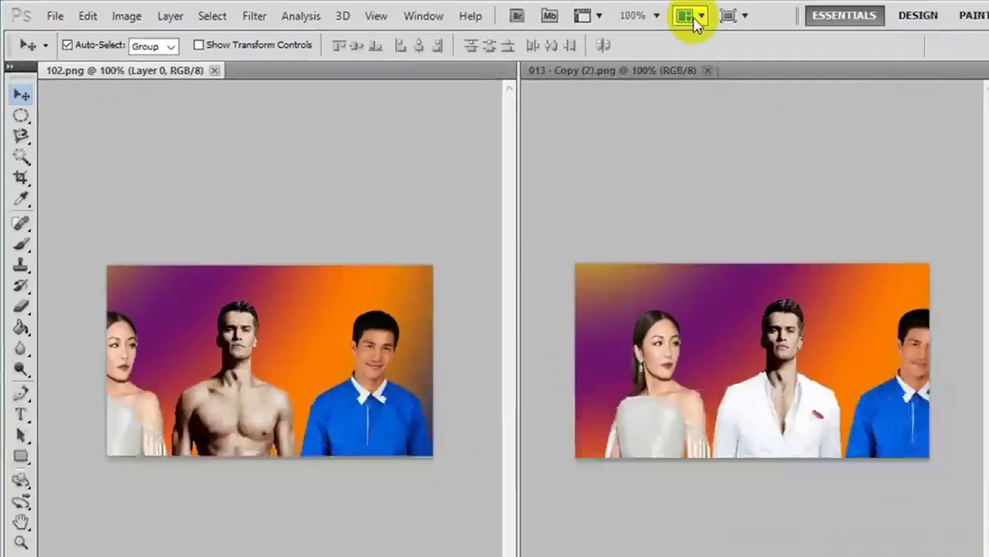
# - Arrange the two documents one above the other in a 2-up layout and make 013 - Copy (2).png active
pyautogui.click(696, 18)
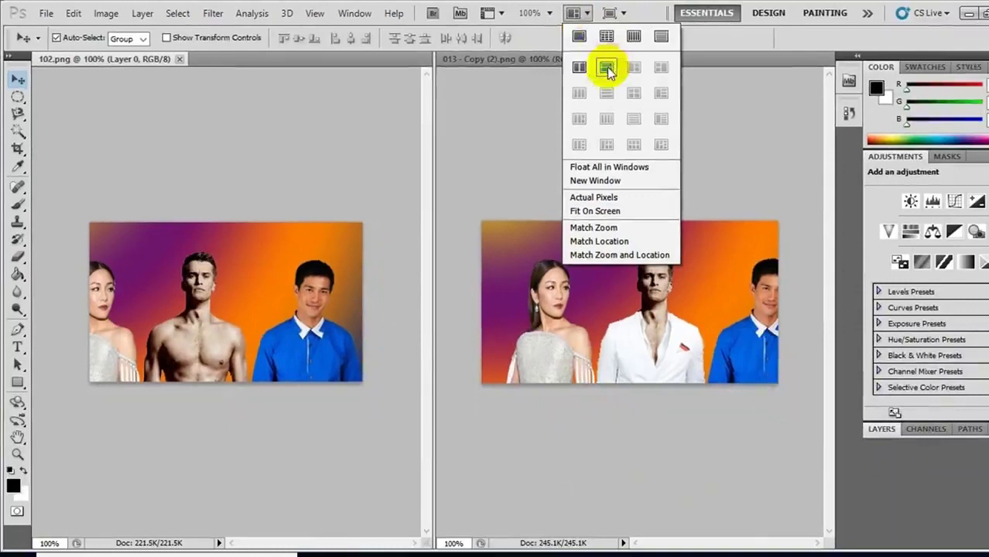
pyautogui.click(725, 80)
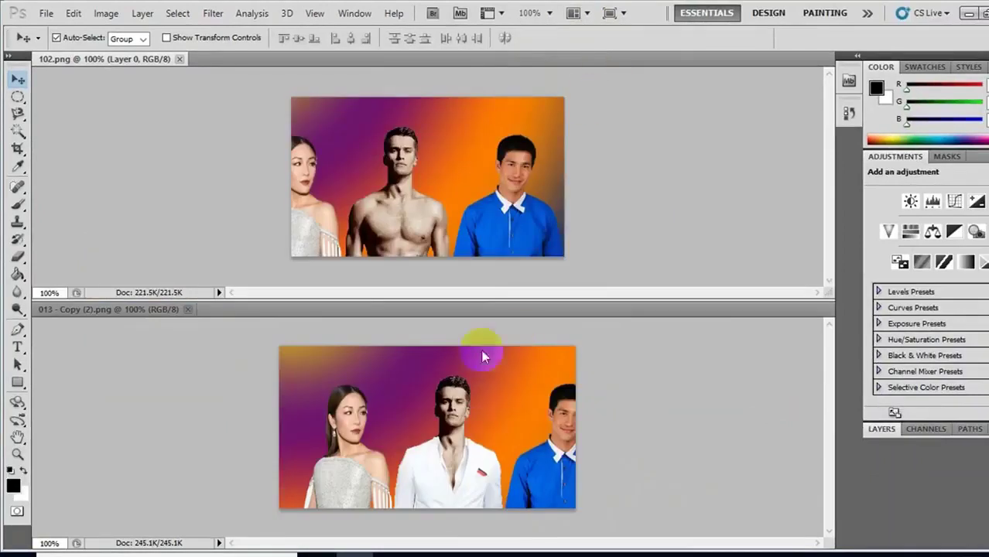
pyautogui.click(488, 387)
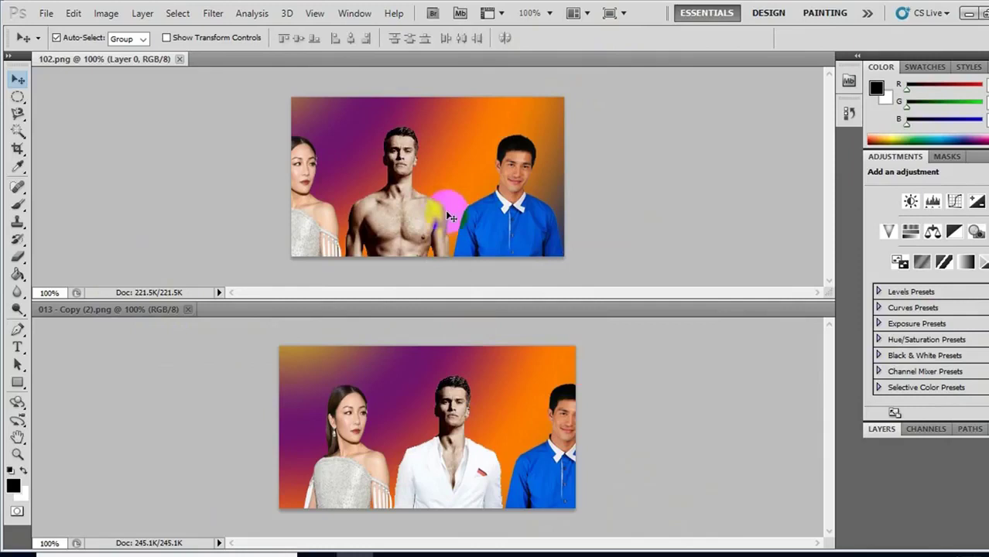
pyautogui.click(475, 439)
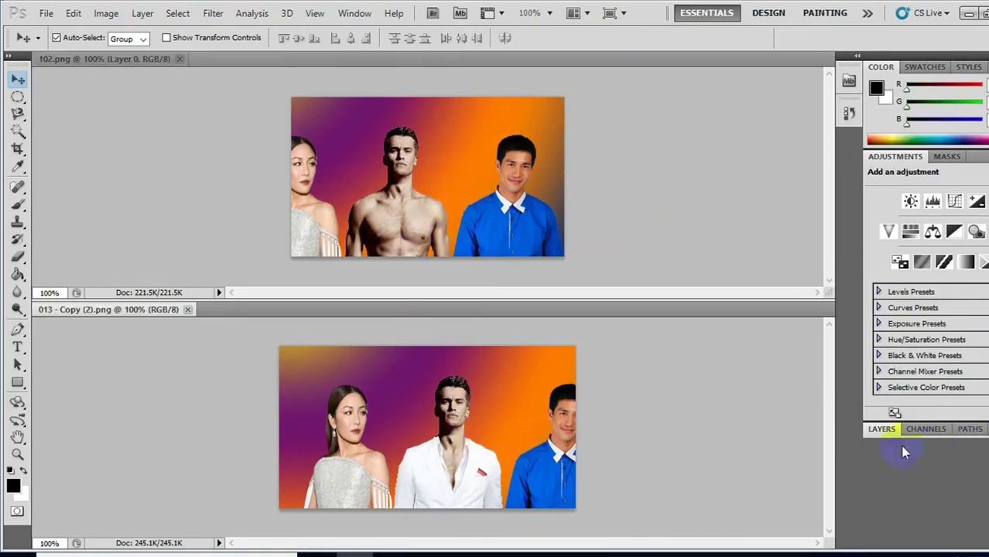
# - Show the layer list and convert the locked Background of 013 - Copy (2).png into a regular layer named Layer 0
pyautogui.click(360, 15)
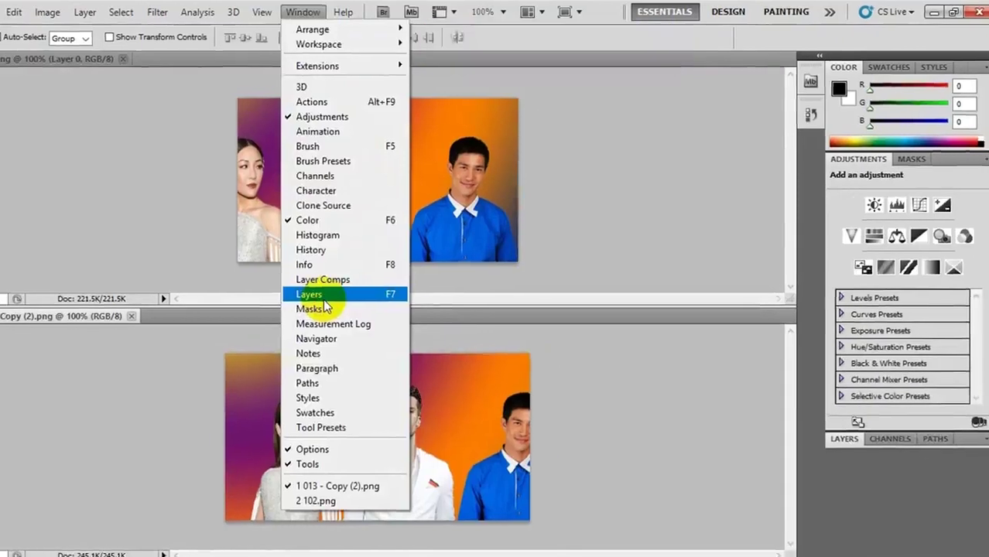
pyautogui.click(362, 288)
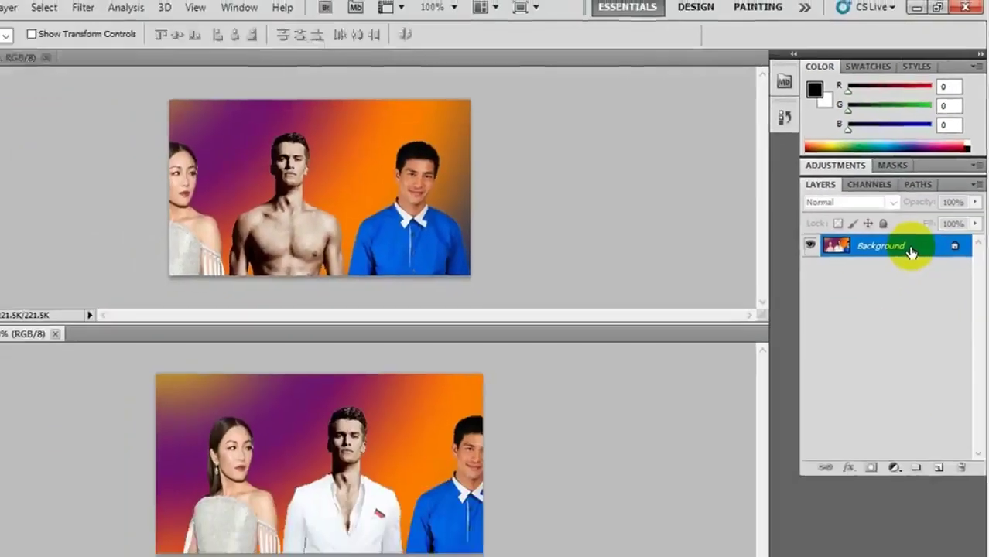
pyautogui.doubleClick(852, 379)
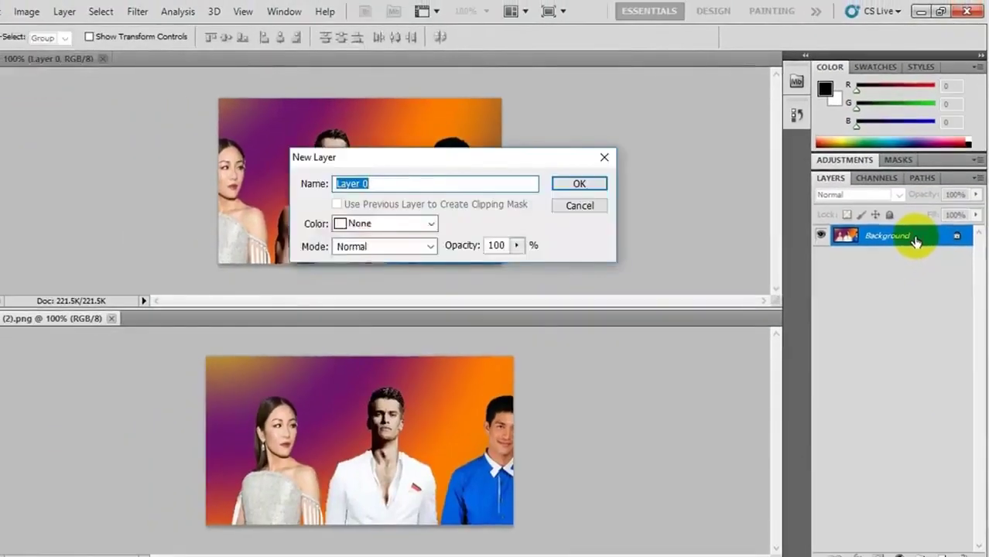
pyautogui.click(592, 186)
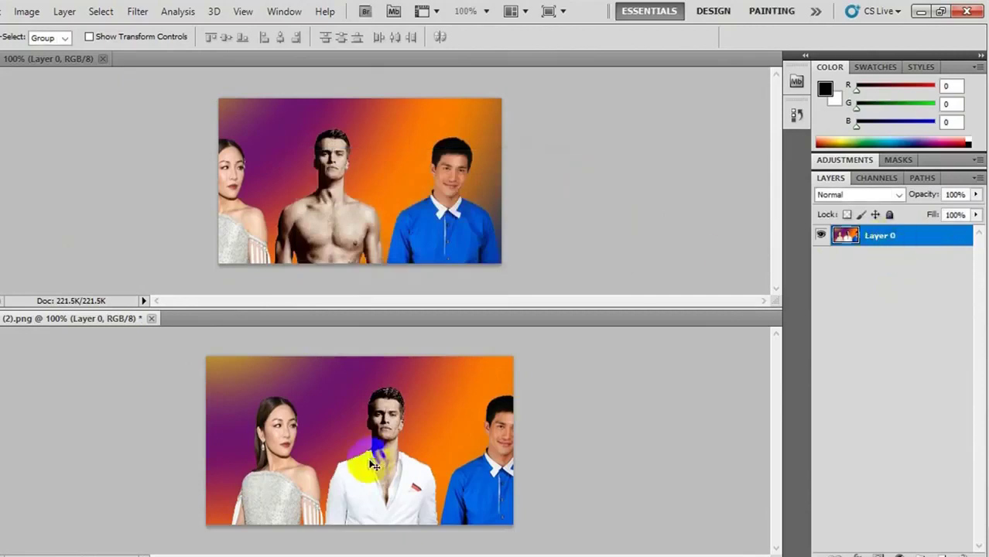
# - Copy the 013 - Copy (2).png layer onto the 102.png document and close 013 - Copy (2).png without saving
pyautogui.moveTo(350, 463); pyautogui.dragTo(331, 252)
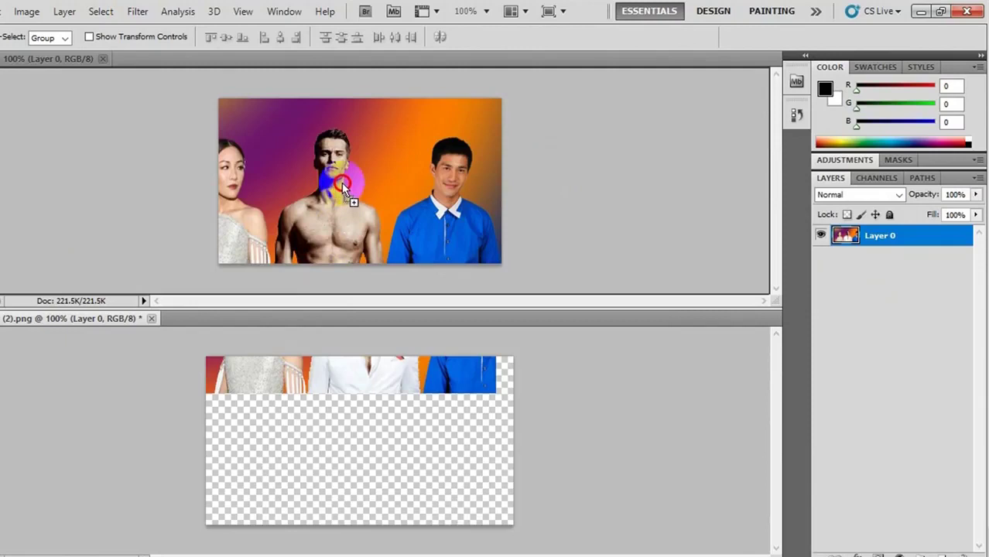
pyautogui.moveTo(341, 183); pyautogui.dragTo(341, 202)
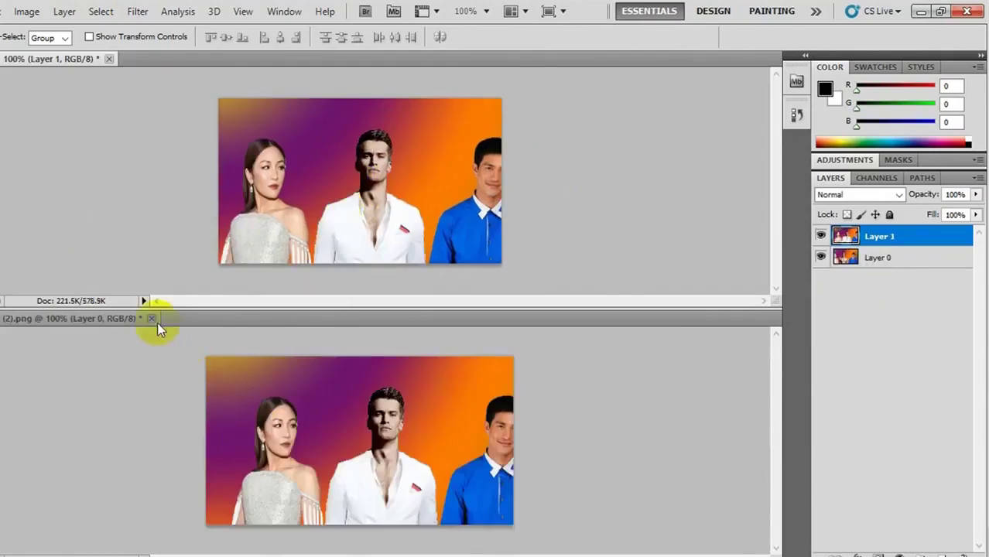
pyautogui.click(152, 318)
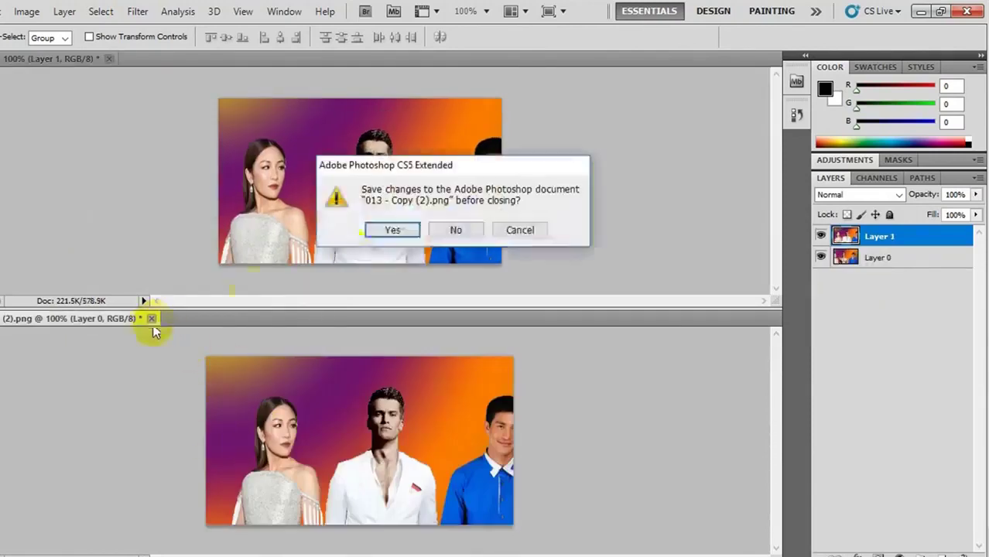
pyautogui.click(446, 232)
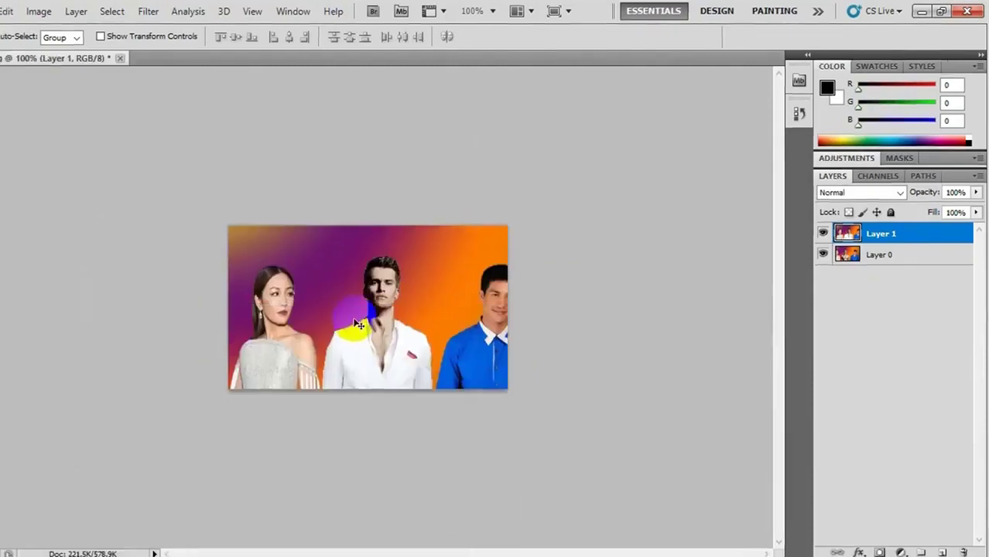
# - Move Layer 1 around over Layer 0 and bring it back so it roughly covers the canvas
pyautogui.moveTo(358, 325); pyautogui.dragTo(528, 287)
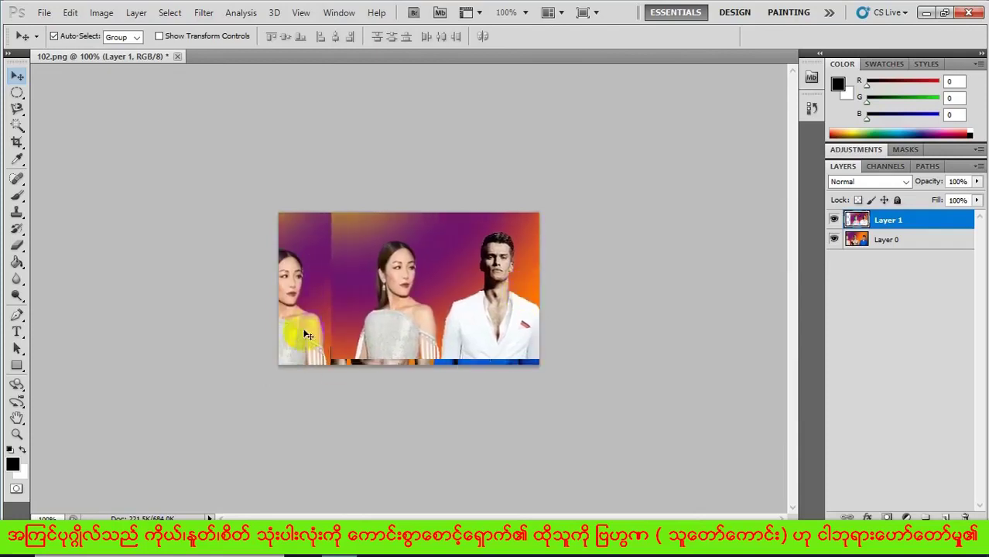
pyautogui.moveTo(369, 330); pyautogui.dragTo(307, 331)
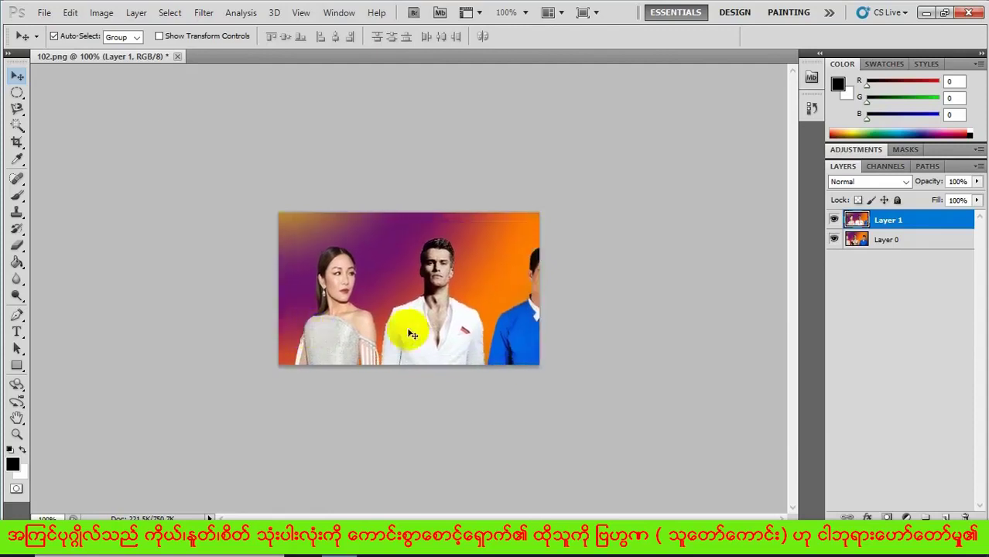
pyautogui.moveTo(423, 338); pyautogui.dragTo(450, 326)
# - Select Layer 1 and Layer 0 together and auto-align them with the Auto projection
pyautogui.click(891, 223)
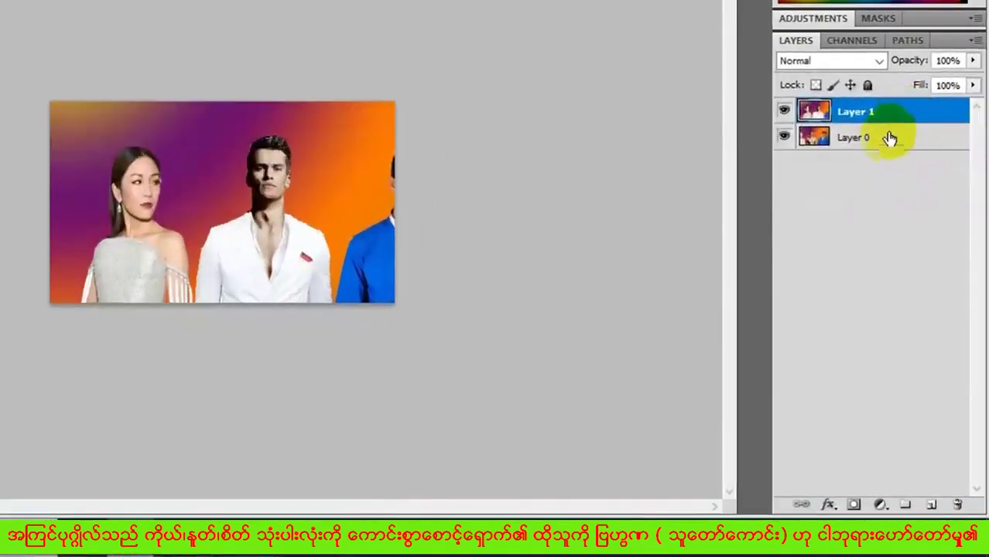
pyautogui.keyDown('shift'); pyautogui.click(888, 141); pyautogui.keyUp('shift')
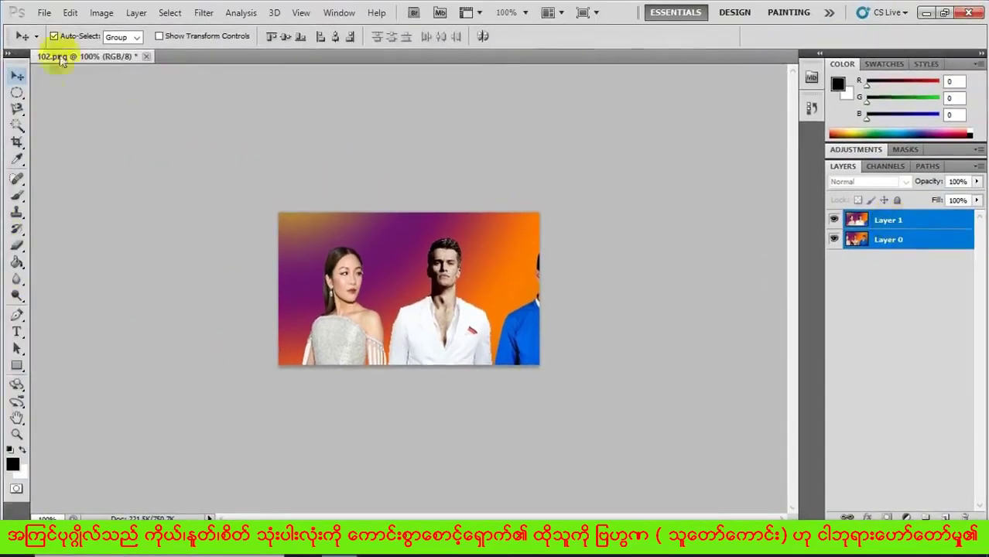
pyautogui.click(69, 12)
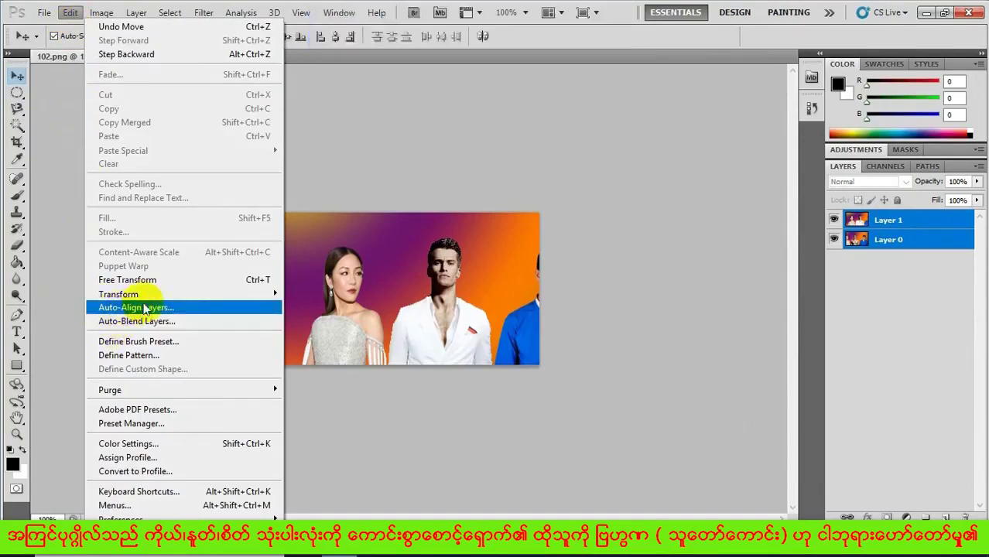
pyautogui.click(144, 308)
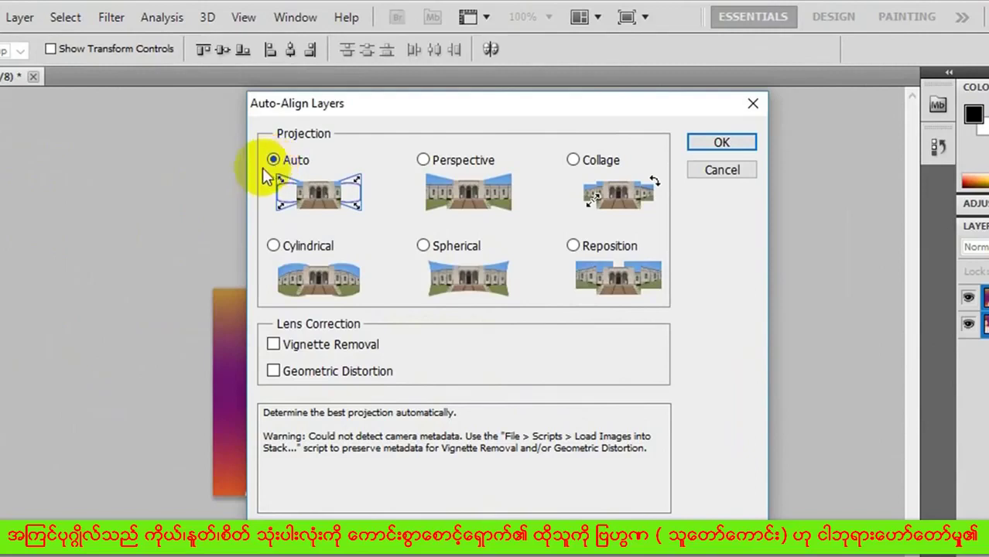
pyautogui.click(720, 142)
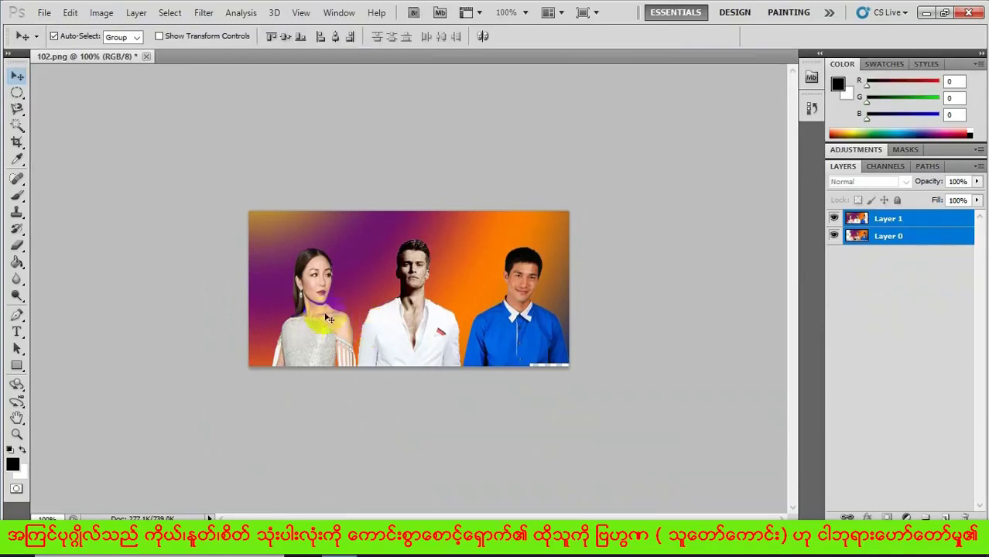
# - Crop the aligned image to remove the uneven transparent edges around the three people
pyautogui.click(15, 144)
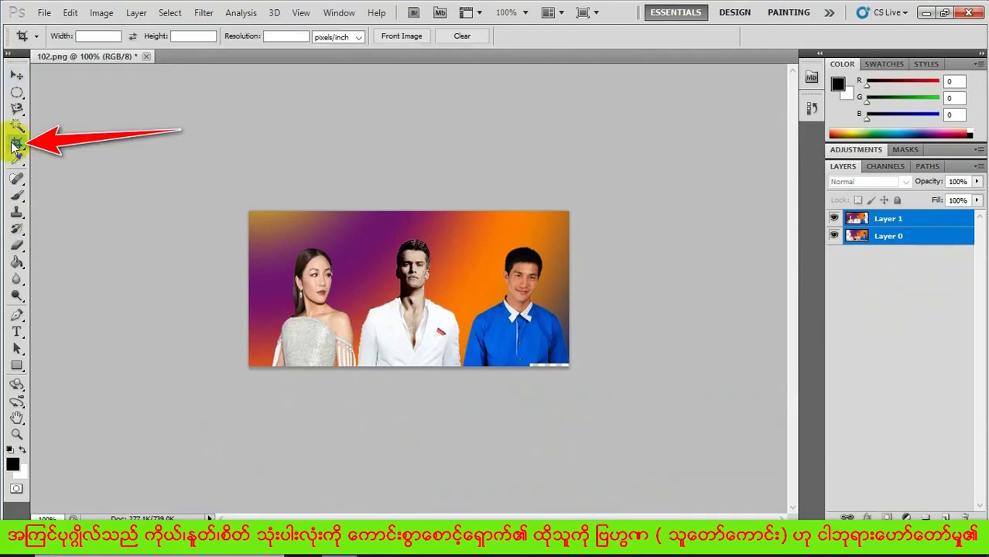
pyautogui.moveTo(266, 260); pyautogui.dragTo(588, 358)
pyautogui.press('Return')
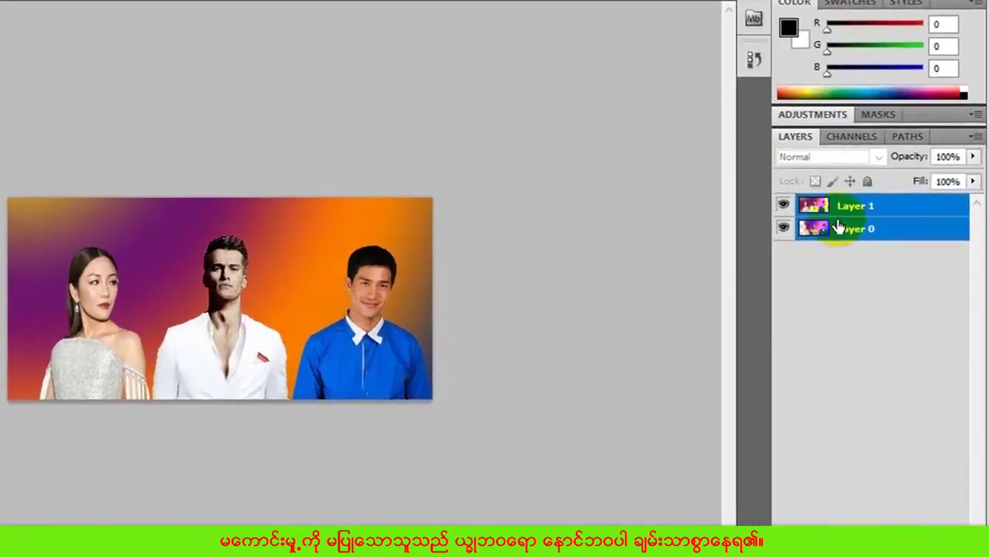
# - Erase the white jacket of the middle man on Layer 1 with the Eraser tool so Layer 0 shows through
pyautogui.click(865, 209)
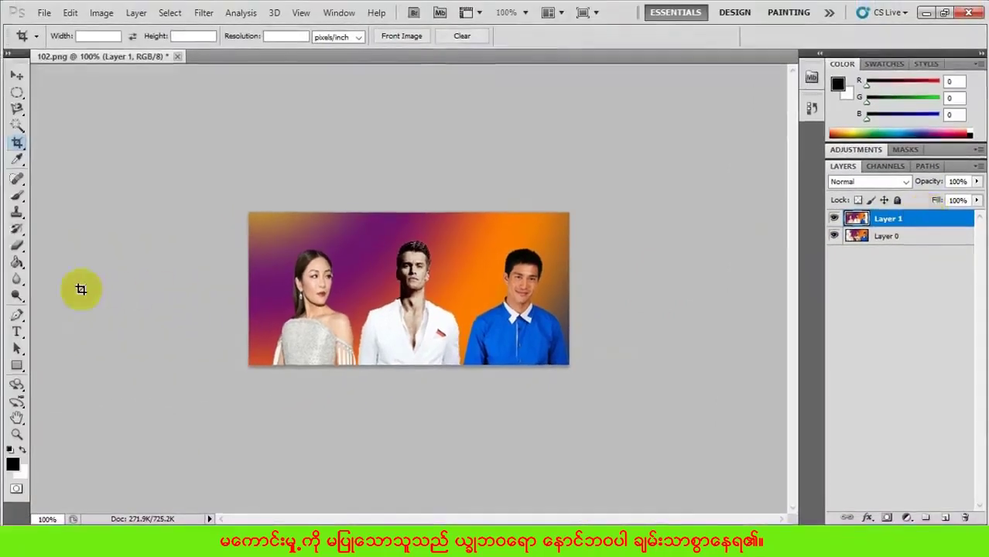
pyautogui.click(17, 246)
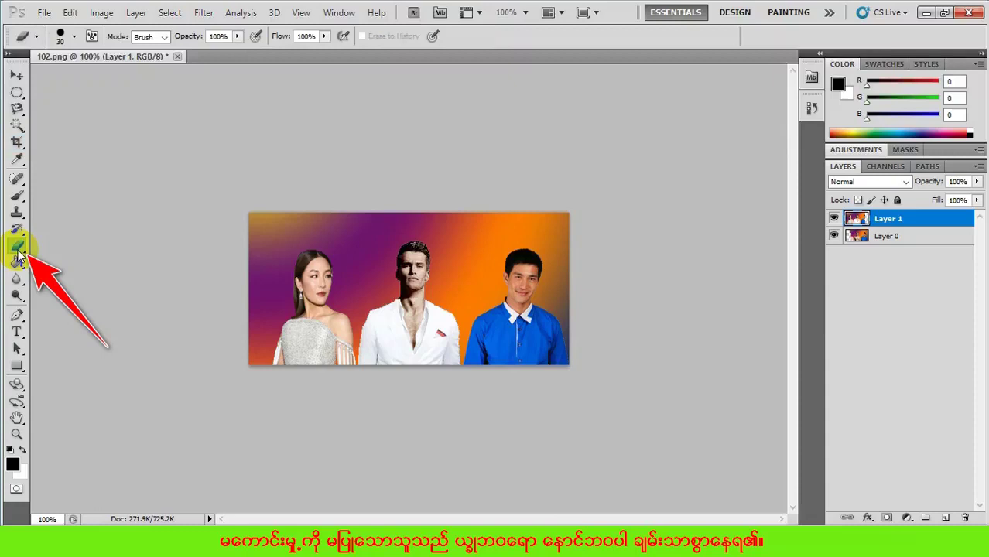
pyautogui.rightClick(17, 248)
pyautogui.click(81, 244)
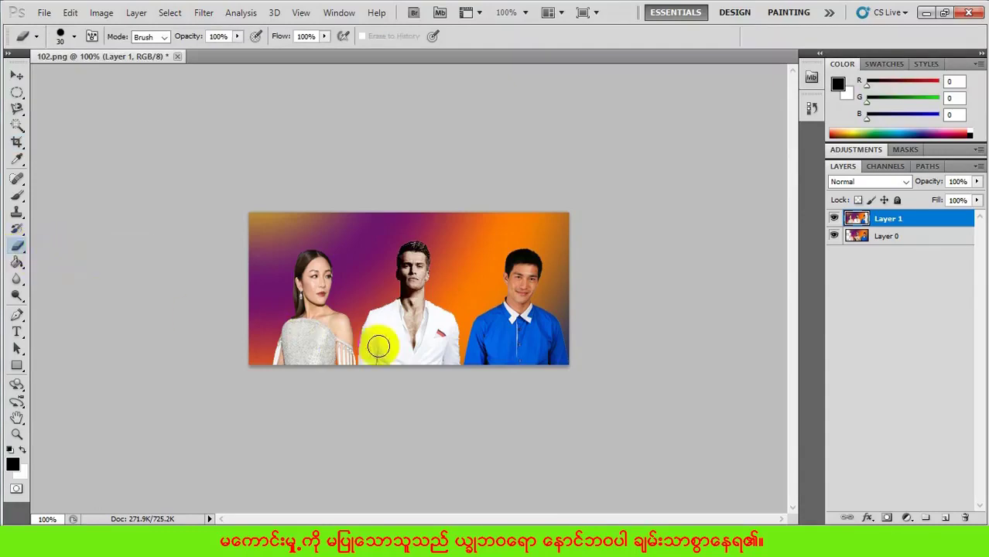
pyautogui.moveTo(372, 351)
pyautogui.mouseDown()
pyautogui.moveTo(439, 349)
pyautogui.moveTo(379, 341)
pyautogui.moveTo(446, 318)
pyautogui.moveTo(381, 313)
pyautogui.moveTo(388, 298)
pyautogui.moveTo(382, 308)
pyautogui.moveTo(437, 304)
pyautogui.moveTo(456, 351)
pyautogui.moveTo(453, 363)
pyautogui.moveTo(372, 367)
pyautogui.moveTo(367, 320)
pyautogui.moveTo(395, 354)
pyautogui.moveTo(410, 340)
pyautogui.moveTo(435, 342)
pyautogui.moveTo(439, 355)
pyautogui.moveTo(417, 364)
pyautogui.moveTo(465, 346)
pyautogui.mouseUp()
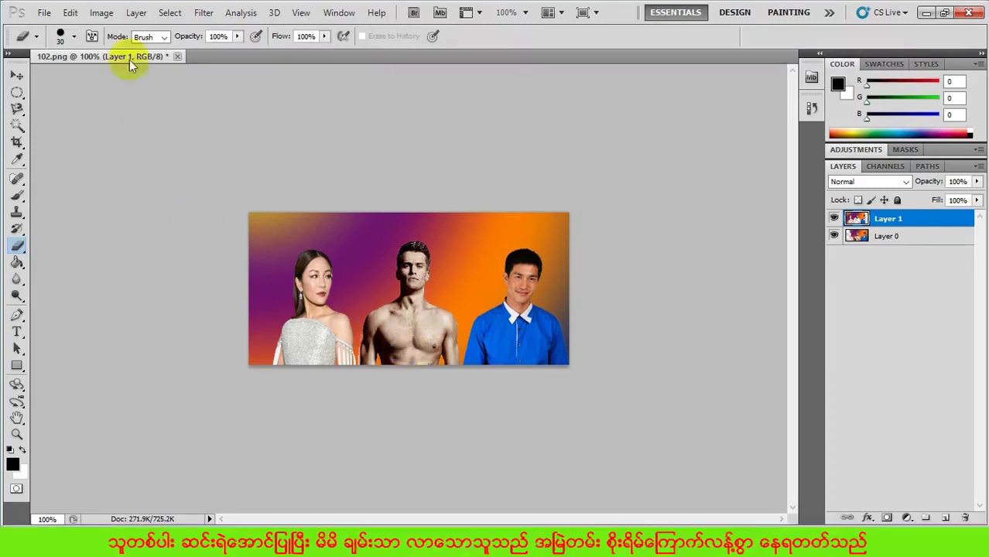
# - Create a new 4 x 6 inch, 300 pixels/inch document with White background contents and convert its Background into a normal layer
pyautogui.click(44, 13)
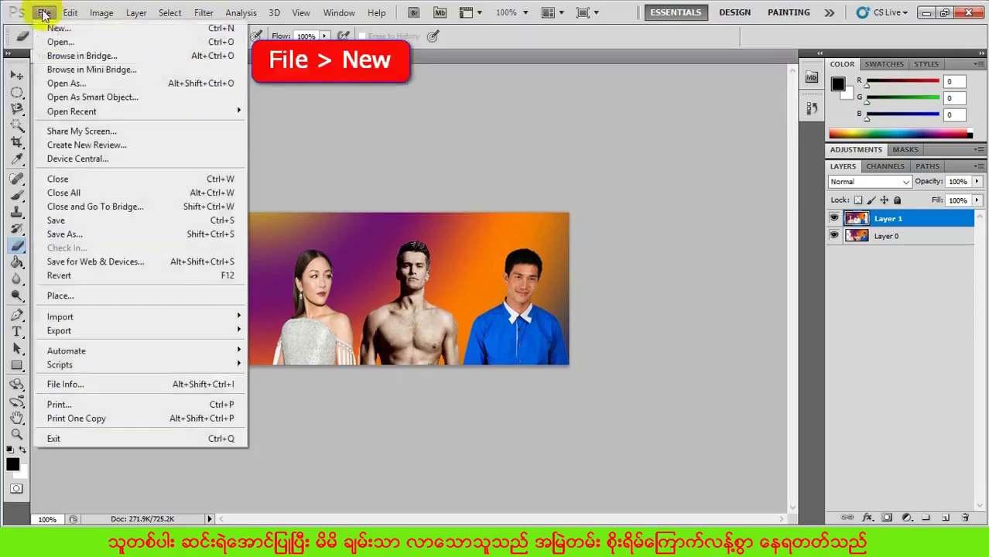
pyautogui.click(62, 28)
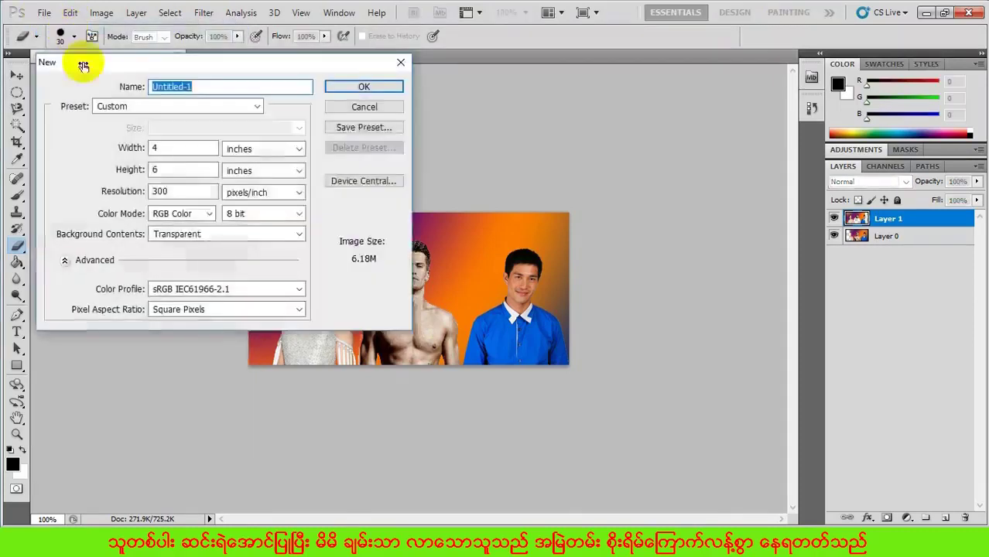
pyautogui.click(219, 234)
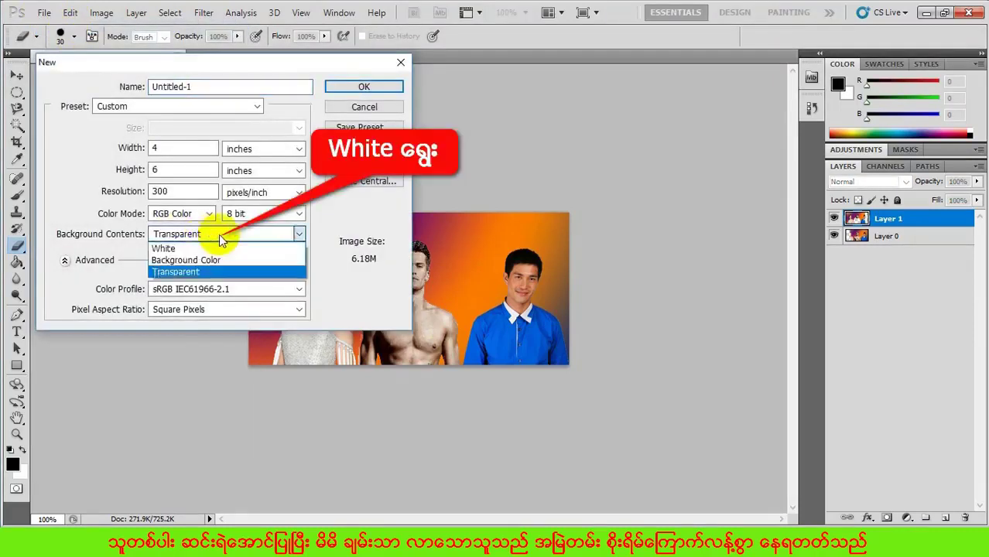
pyautogui.click(200, 249)
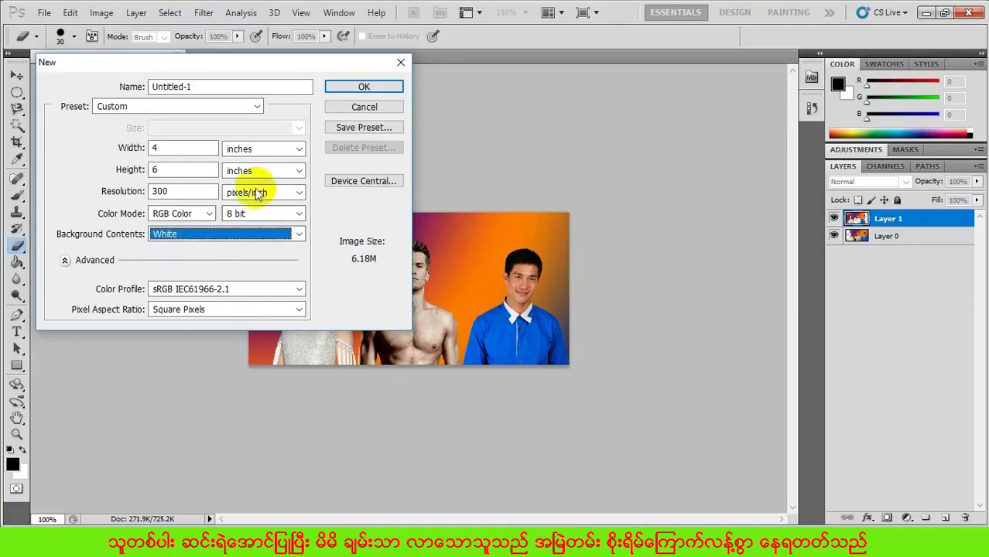
pyautogui.click(365, 88)
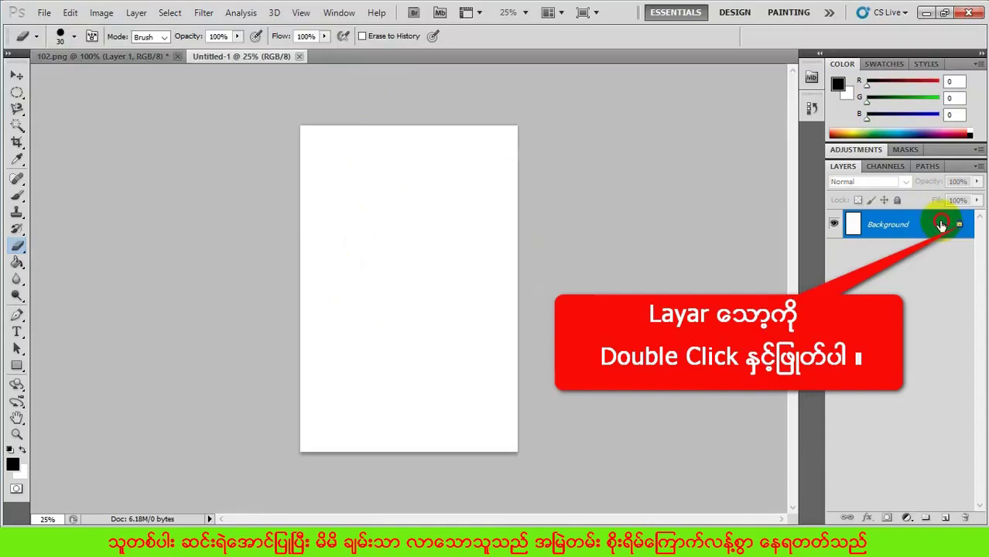
pyautogui.doubleClick(940, 224)
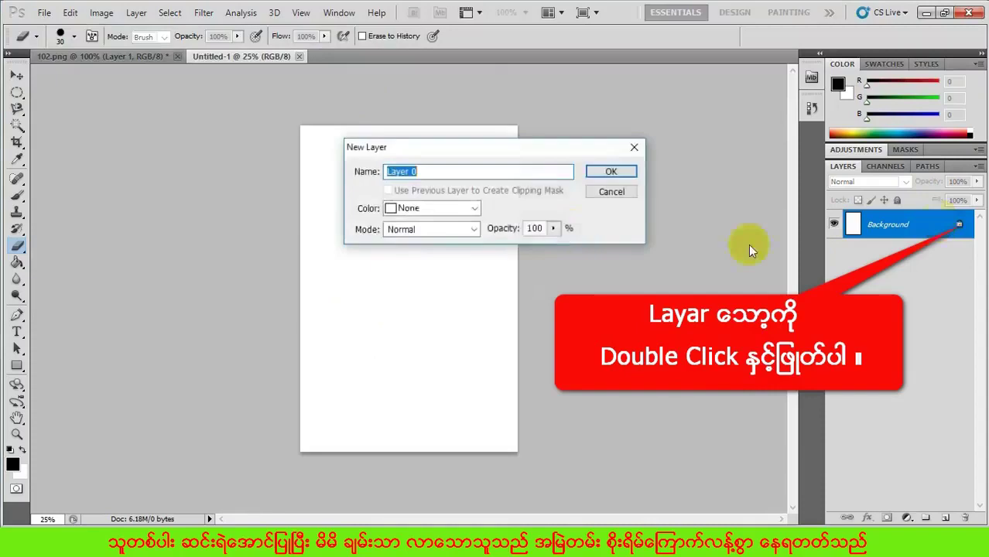
pyautogui.click(622, 174)
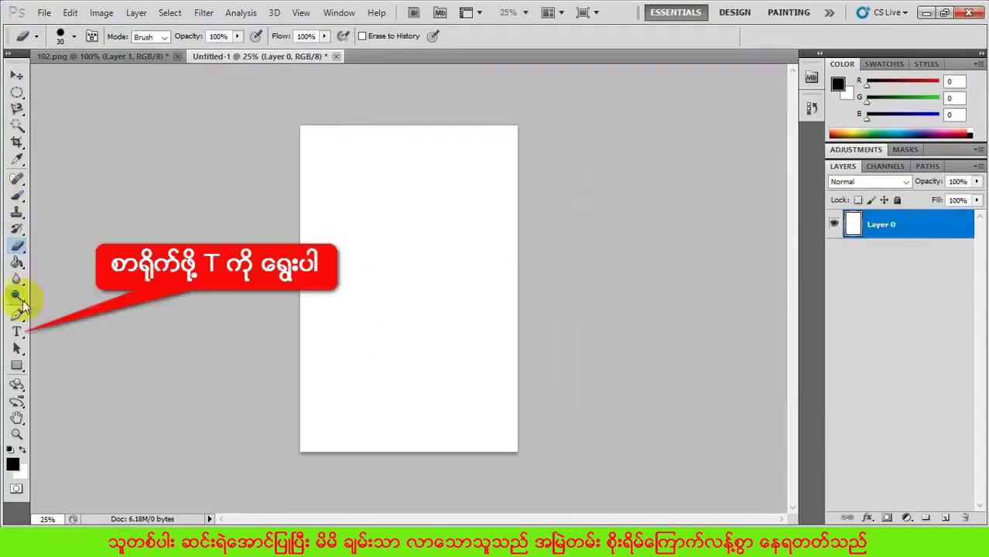
# - Add two lines of text near the top of the page: the author's name and "Photoshop lessons"
pyautogui.click(17, 332)
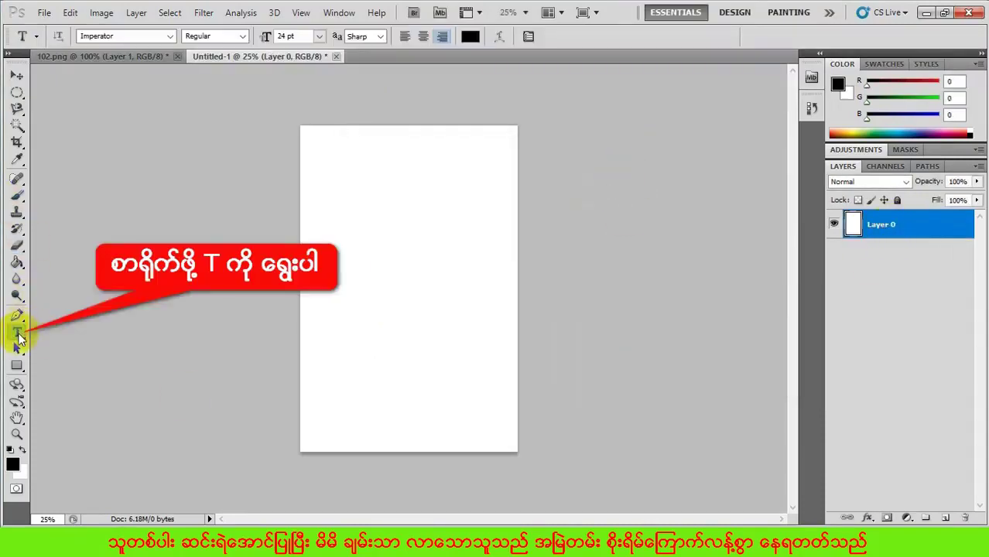
pyautogui.click(327, 201)
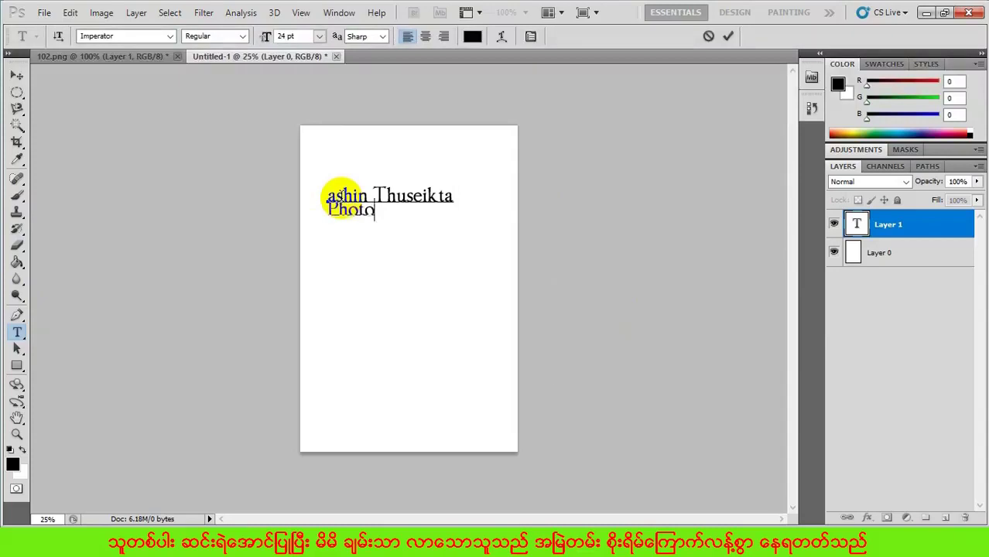
pyautogui.write('shop lessons')
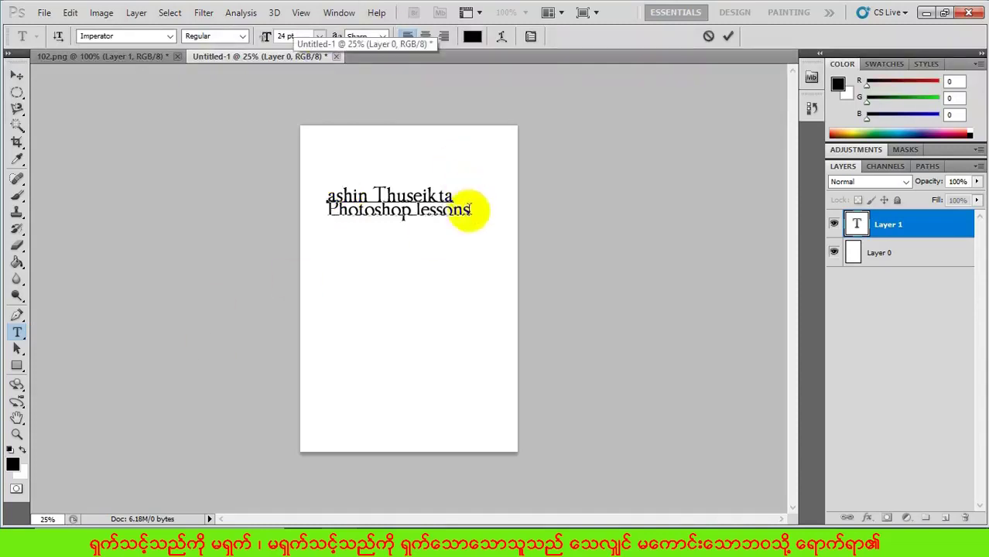
# - Right-align both text lines and move the text back onto the upper part of the page
pyautogui.moveTo(469, 210); pyautogui.dragTo(320, 194)
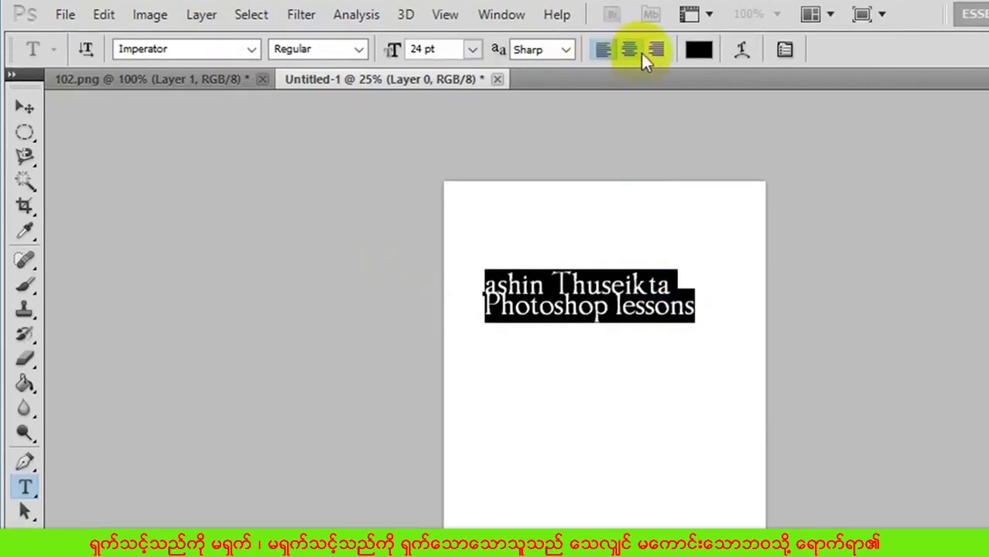
pyautogui.click(657, 49)
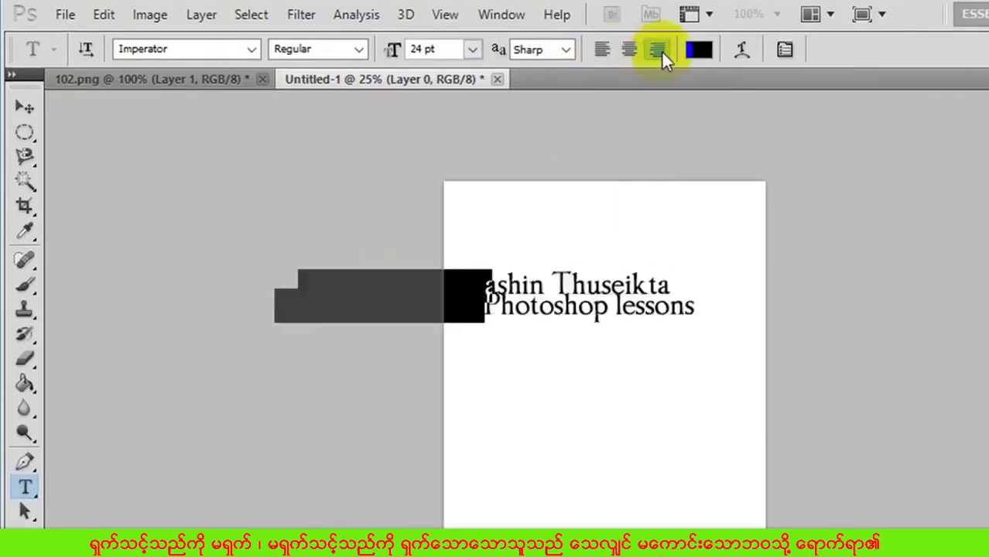
pyautogui.click(24, 109)
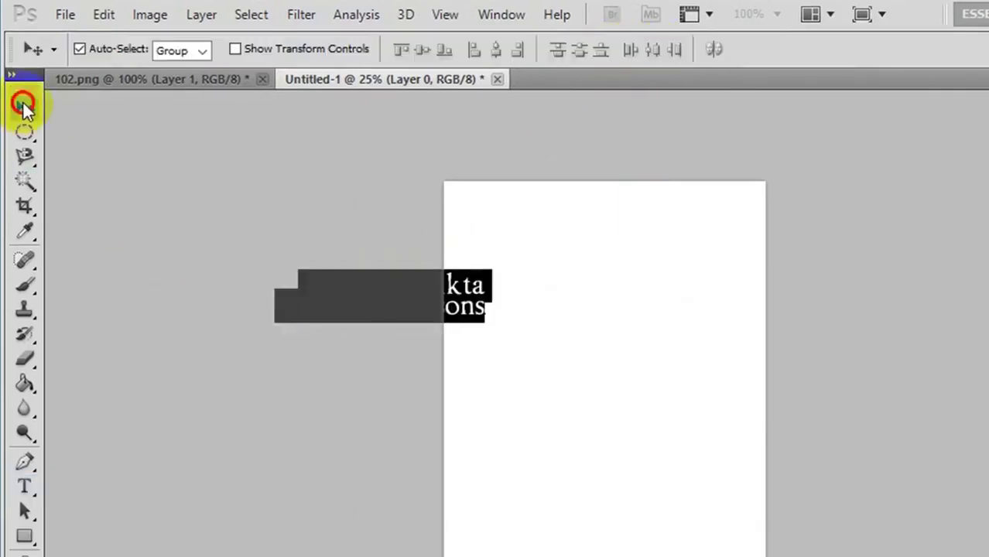
pyautogui.moveTo(433, 271); pyautogui.dragTo(669, 305)
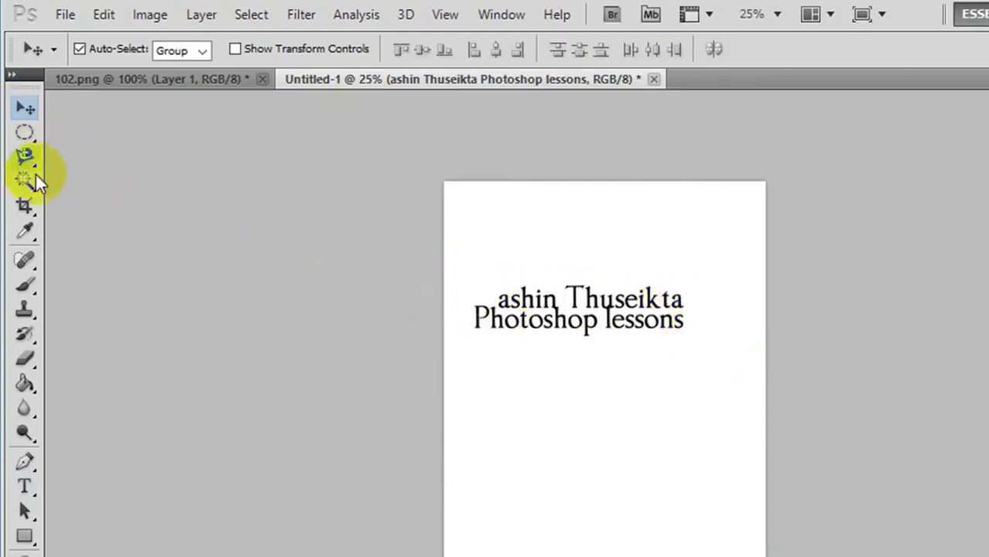
# - Change the color of both text lines to red
pyautogui.click(24, 484)
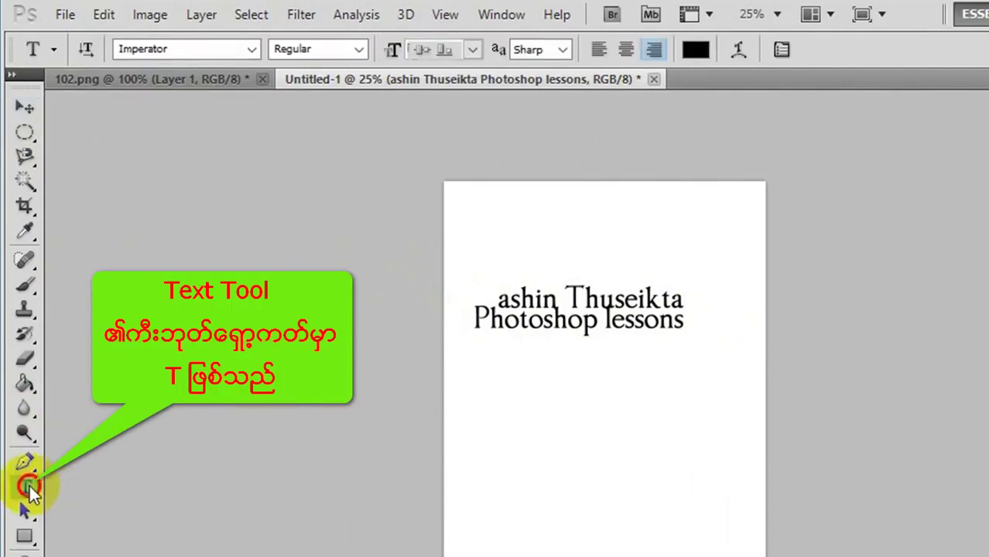
pyautogui.click(582, 309)
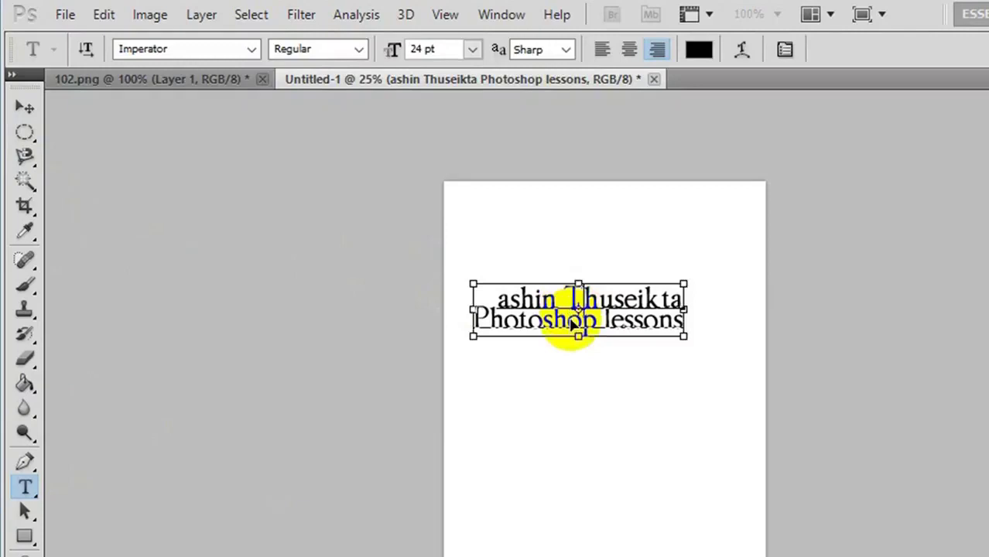
pyautogui.hotkey('ctrl', 'a')
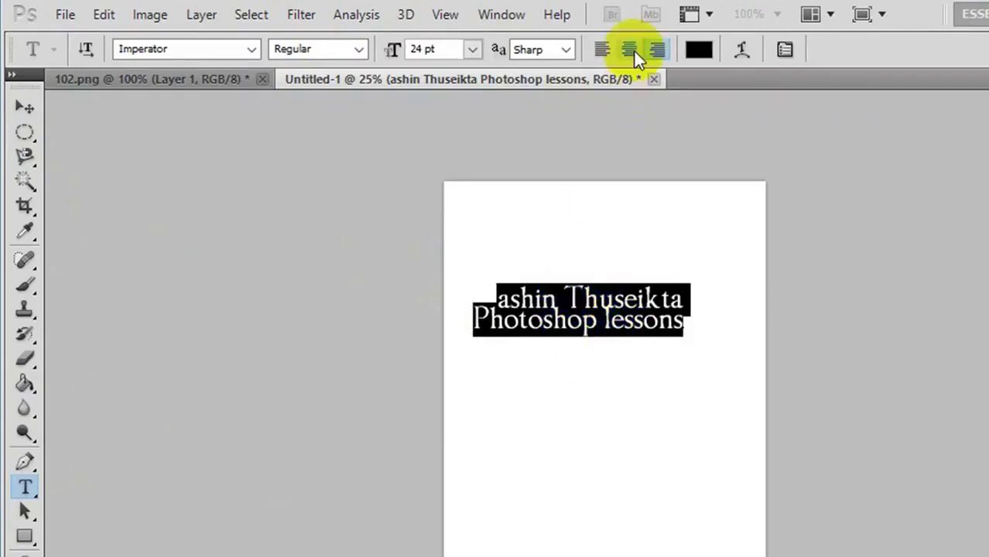
pyautogui.click(698, 51)
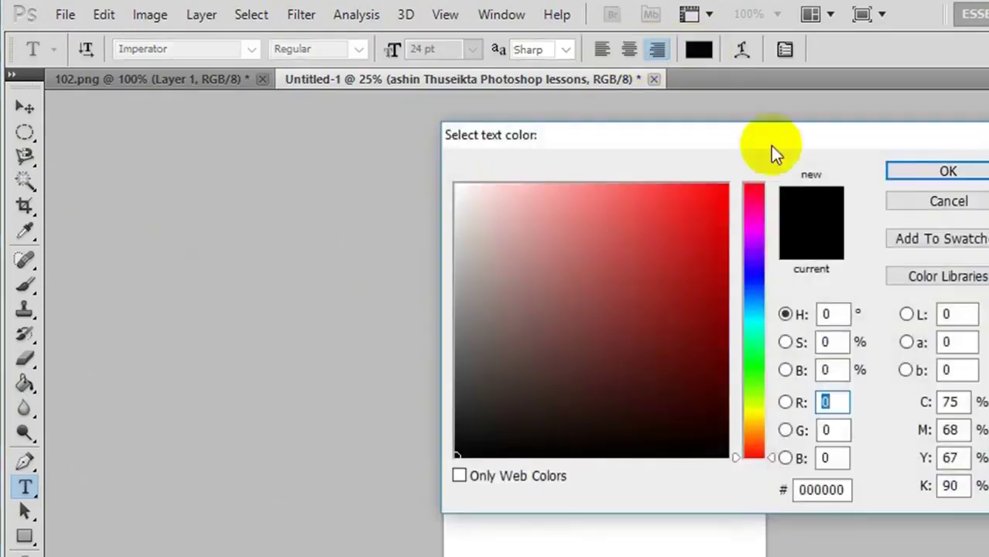
pyautogui.click(704, 210)
pyautogui.click(969, 178)
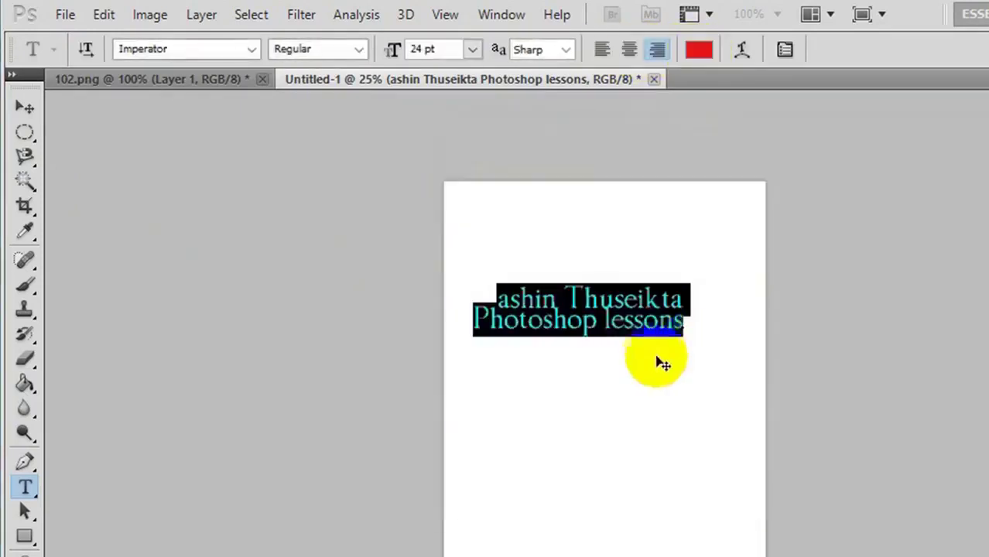
pyautogui.click(657, 321)
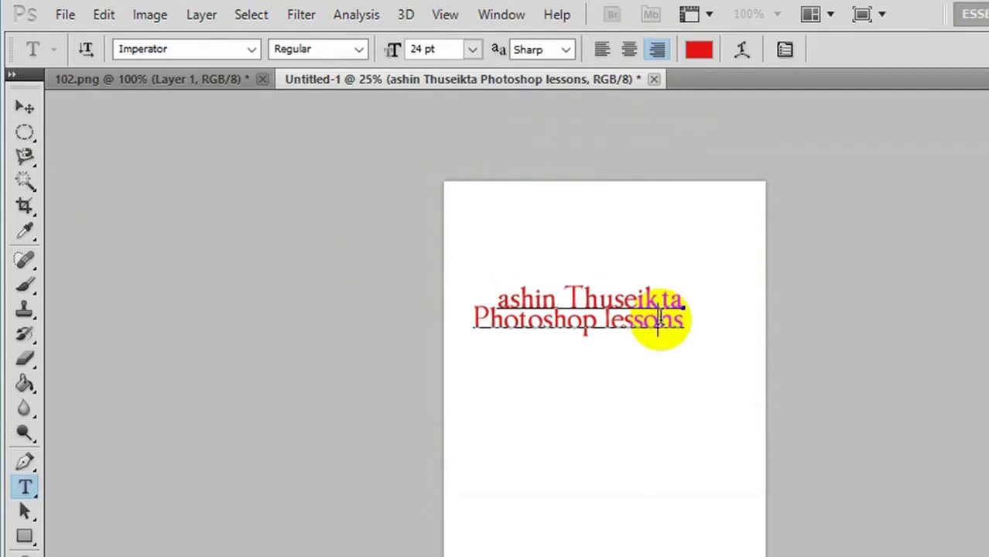
# - Try warping all the text with the Arc style, Vertical orientation, +15% bend and +16% horizontal distortion
pyautogui.hotkey('ctrl', 'a')
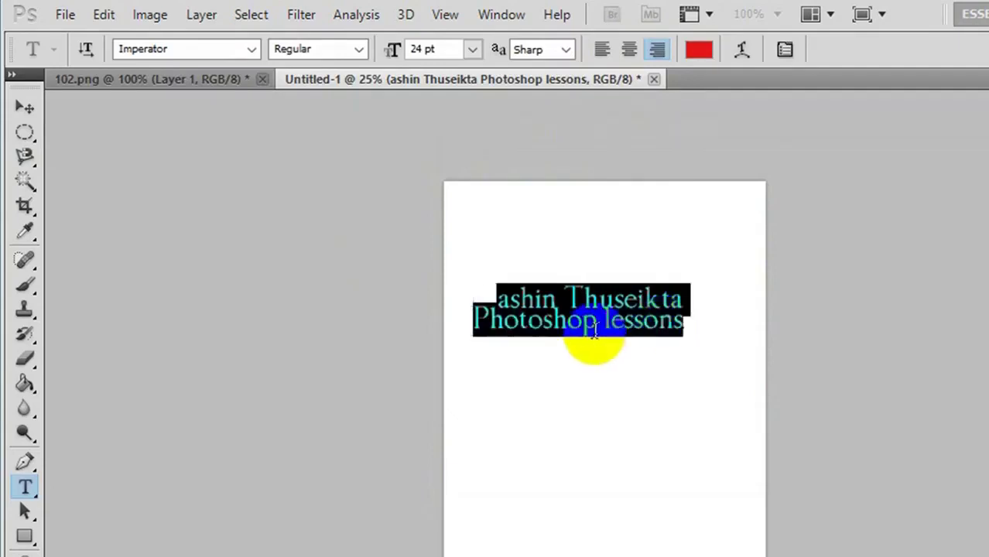
pyautogui.click(740, 48)
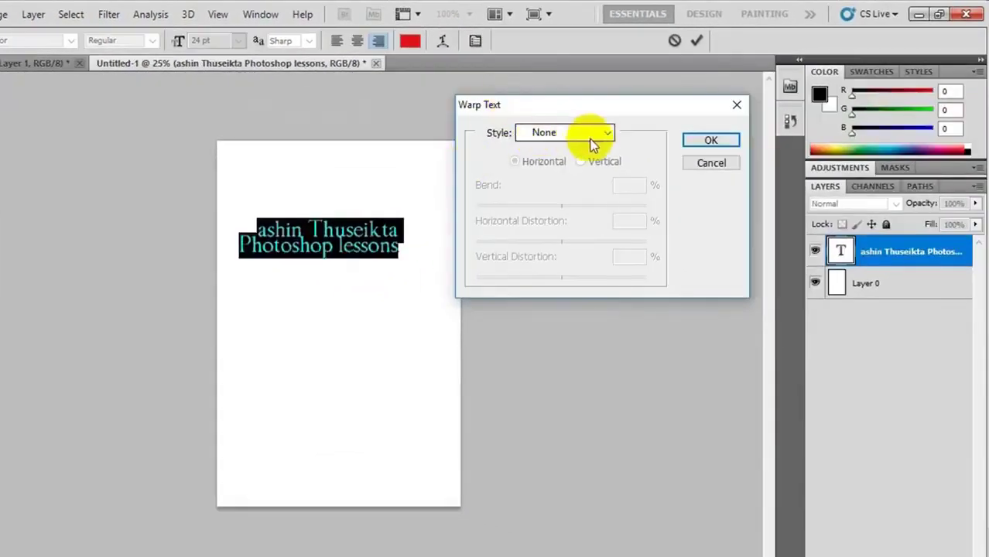
pyautogui.click(598, 140)
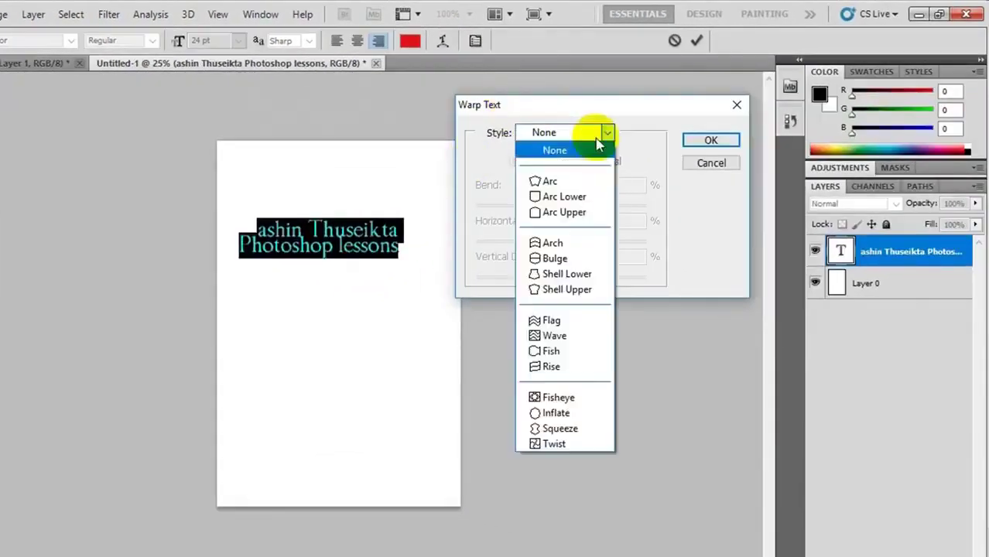
pyautogui.click(571, 181)
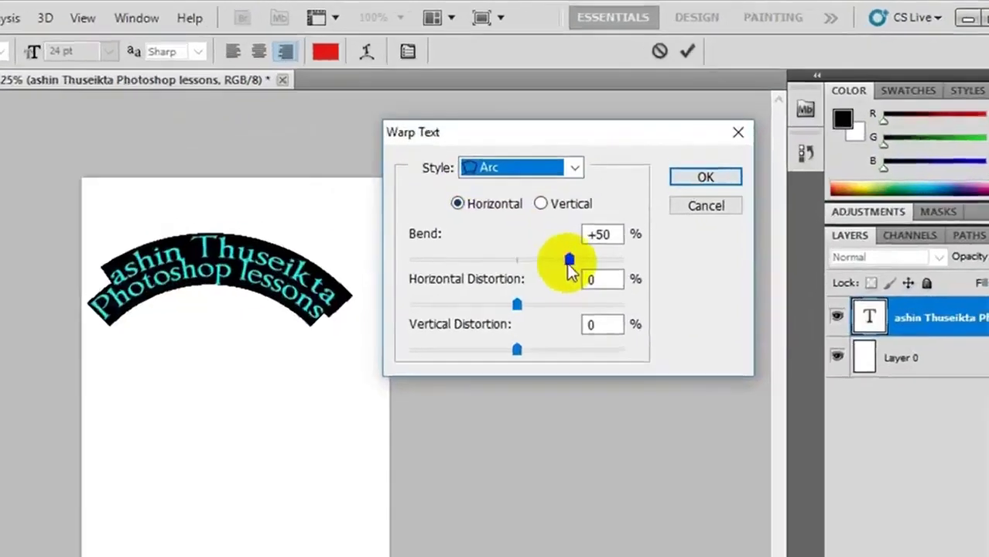
pyautogui.moveTo(602, 205); pyautogui.dragTo(601, 207)
pyautogui.moveTo(537, 307)
pyautogui.mouseDown()
pyautogui.moveTo(407, 304)
pyautogui.moveTo(517, 305)
pyautogui.mouseUp()
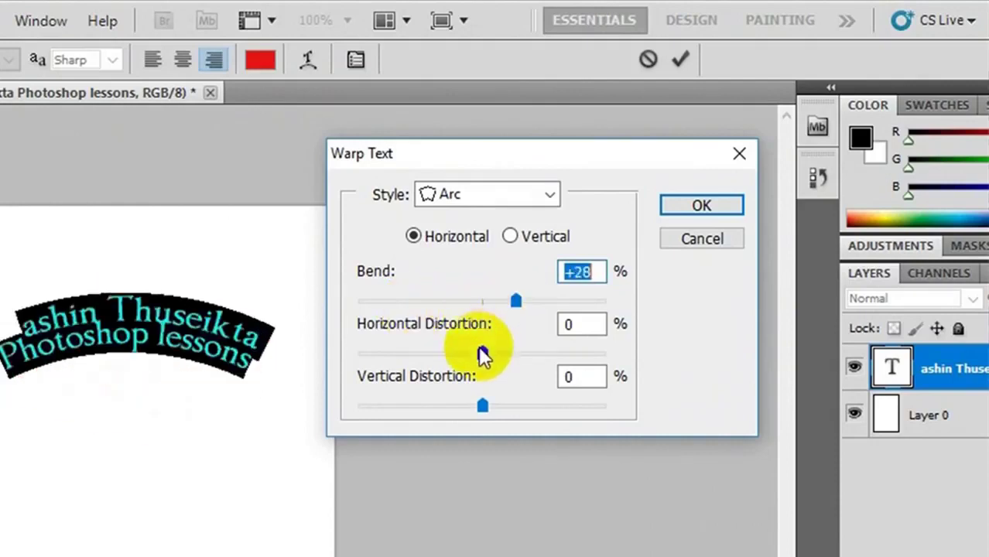
pyautogui.moveTo(482, 352); pyautogui.dragTo(502, 347)
pyautogui.click(510, 236)
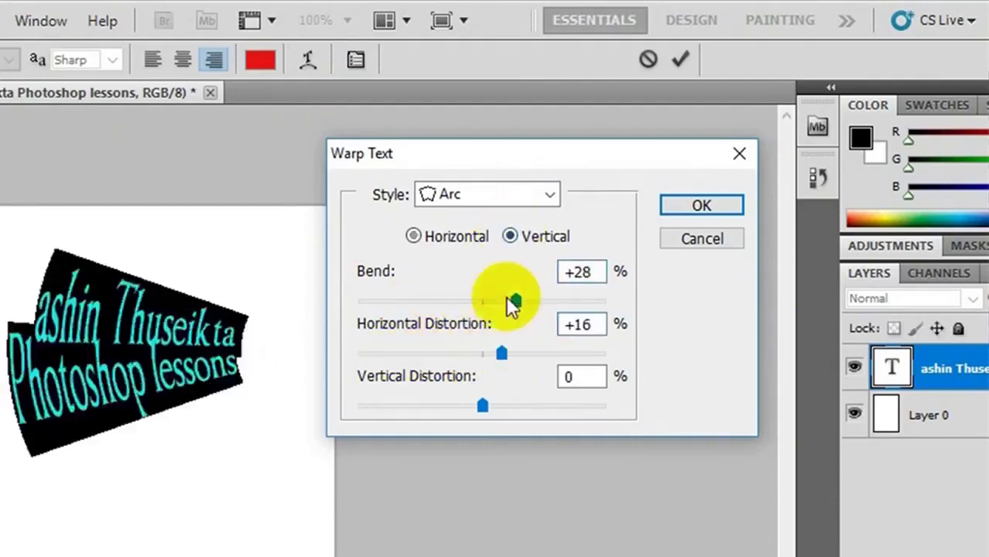
pyautogui.moveTo(513, 302)
pyautogui.mouseDown()
pyautogui.moveTo(445, 304)
pyautogui.moveTo(500, 302)
pyautogui.mouseUp()
# - Try the Arc Lower warp style with a bend of -23% on the text, and cancel the warp
pyautogui.click(550, 195)
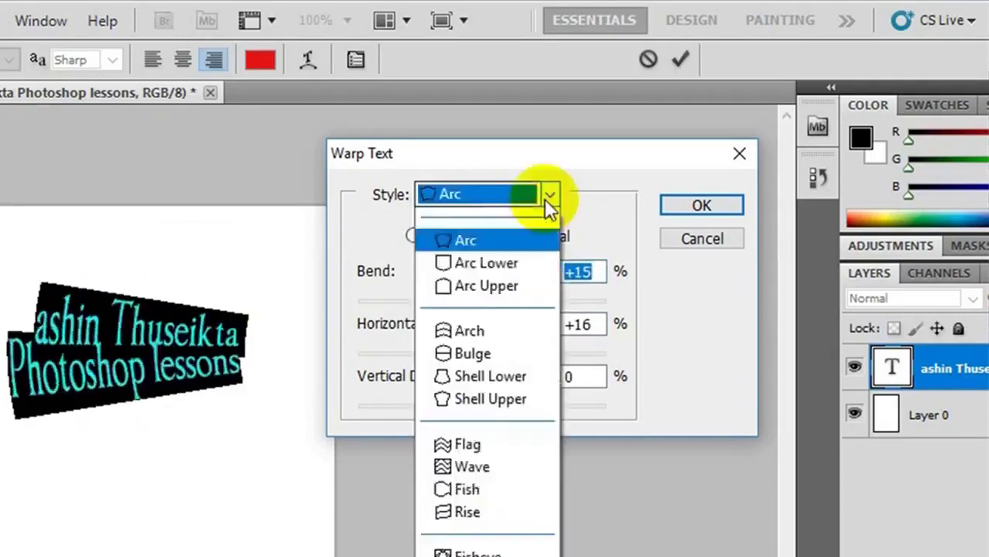
pyautogui.click(501, 249)
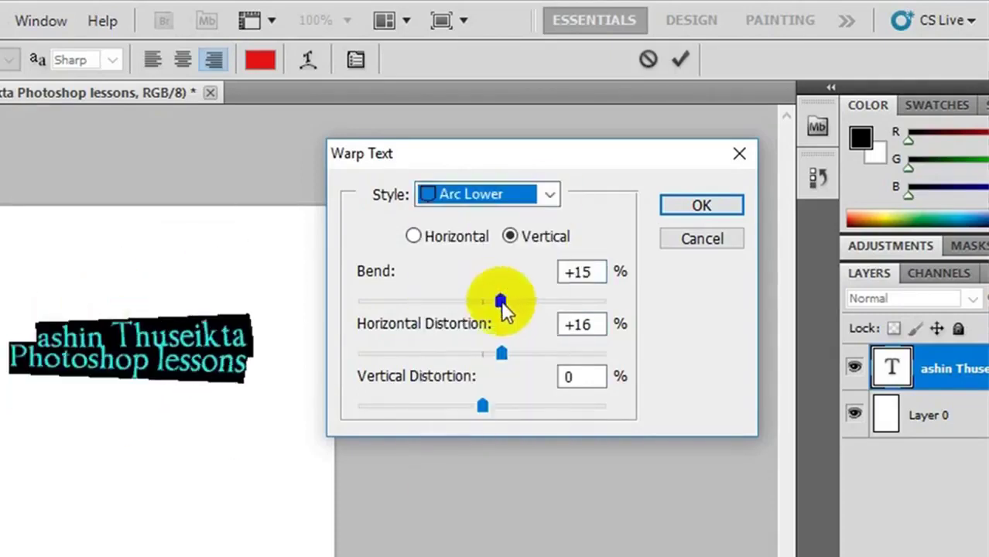
pyautogui.moveTo(503, 308); pyautogui.dragTo(453, 299)
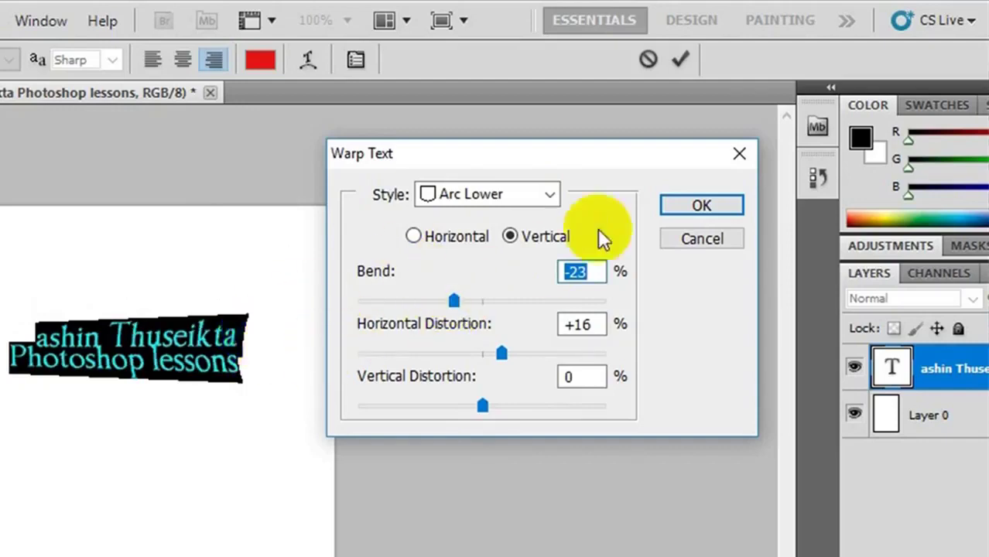
pyautogui.moveTo(688, 236); pyautogui.dragTo(306, 341)
pyautogui.click(707, 234)
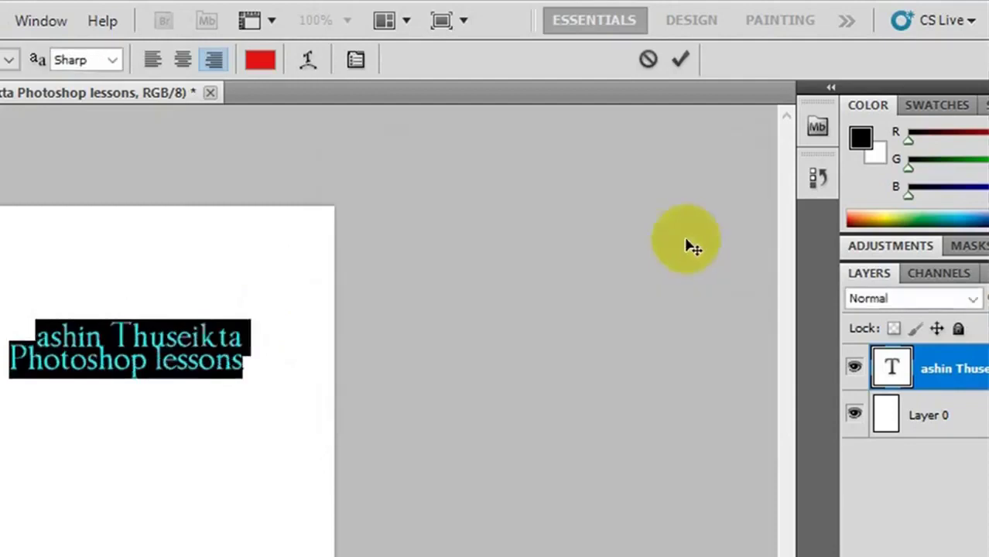
pyautogui.click(200, 356)
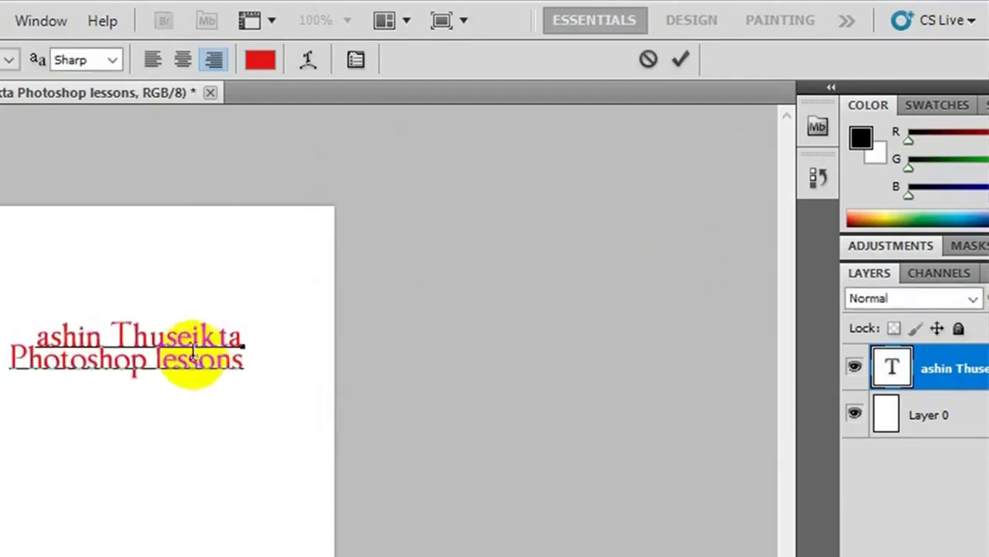
# - Change the font of both text lines to ImperatorBronzeSmallCaps and shift the text right so it fits on the page
pyautogui.hotkey('ctrl', 'a')
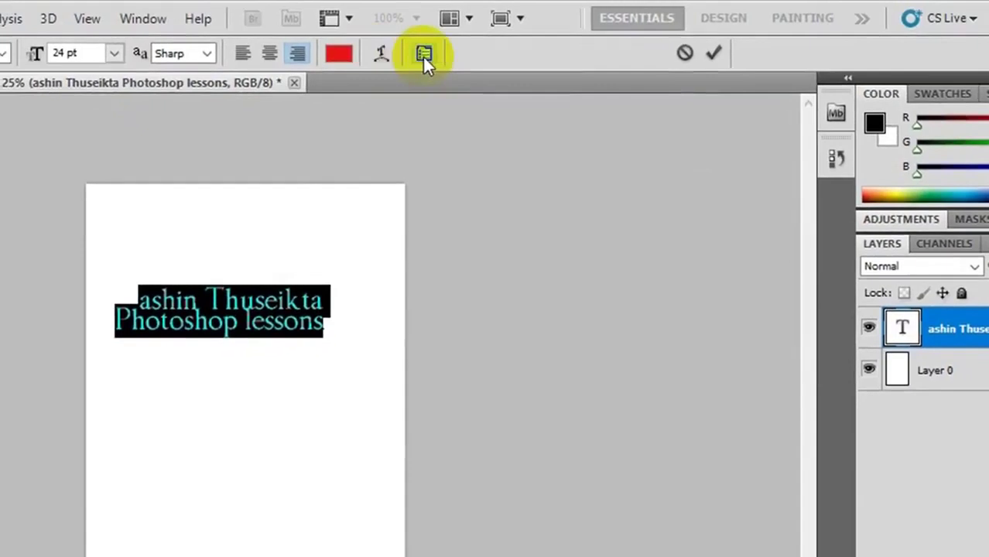
pyautogui.click(423, 54)
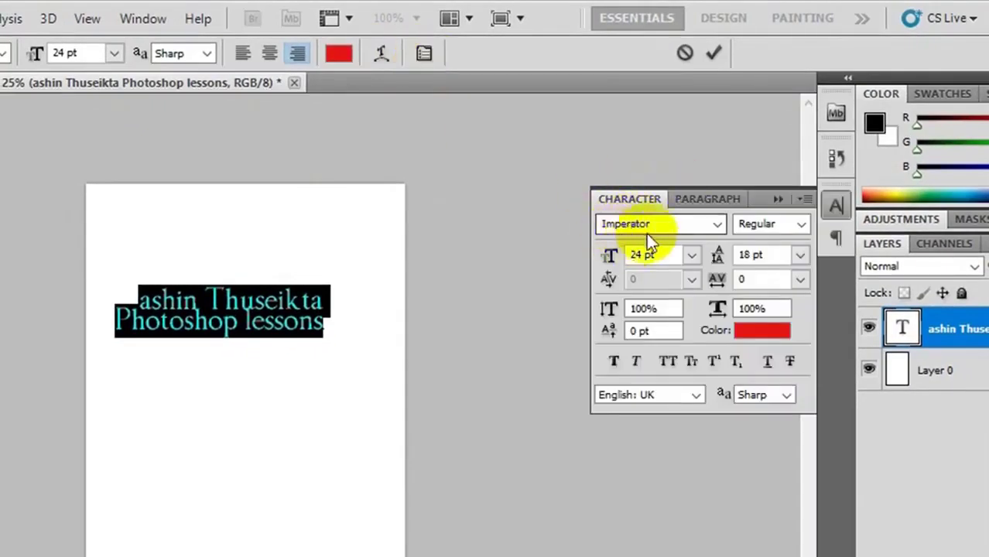
pyautogui.click(718, 224)
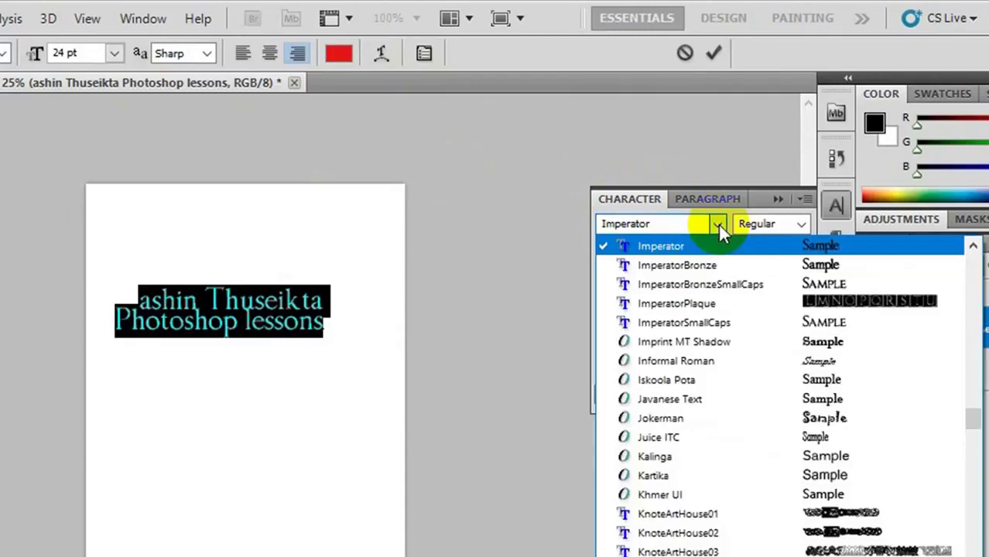
pyautogui.click(717, 283)
pyautogui.click(325, 313)
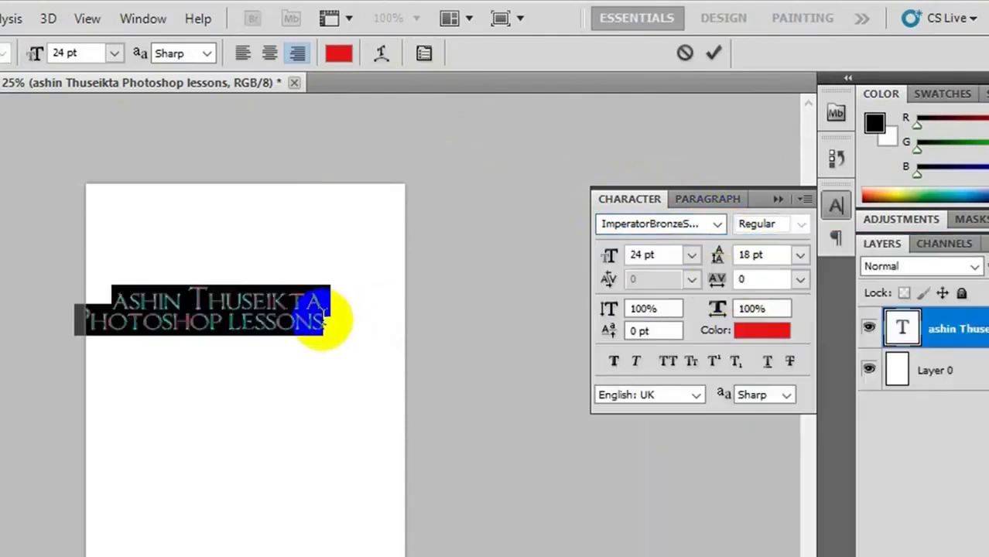
pyautogui.click(1, 109)
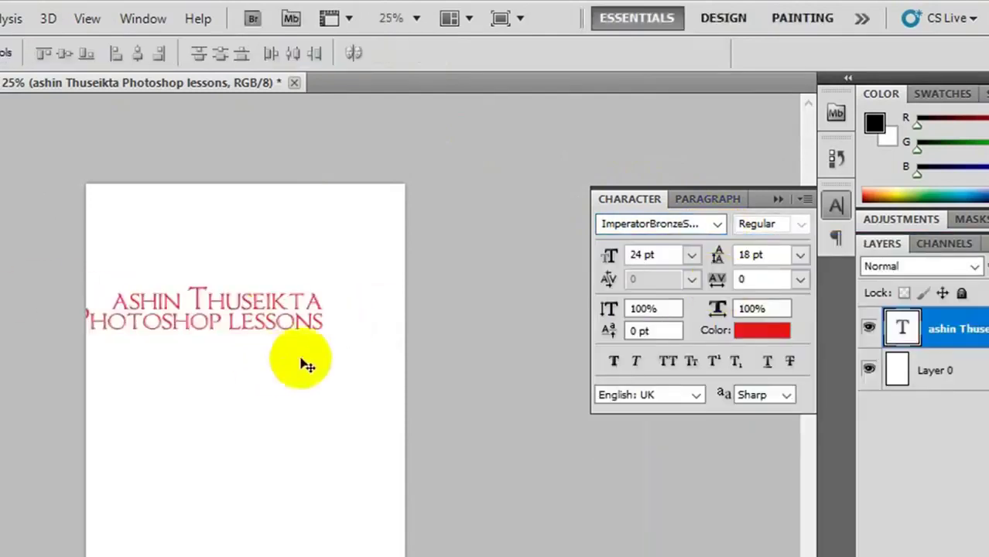
pyautogui.moveTo(205, 326); pyautogui.dragTo(261, 327)
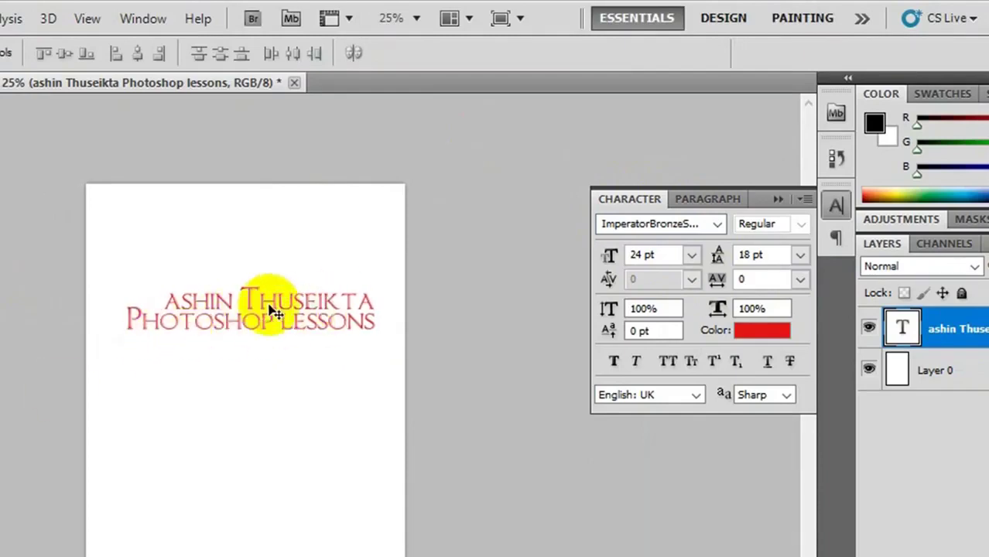
# - Try a font size of 48 pt on all the text, then settle on 18 pt
pyautogui.press('t')
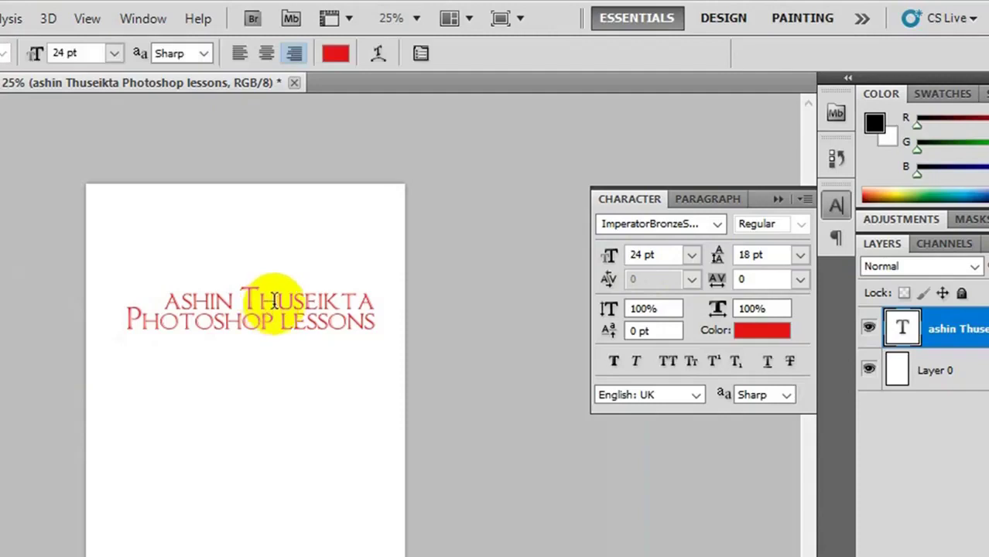
pyautogui.click(275, 297)
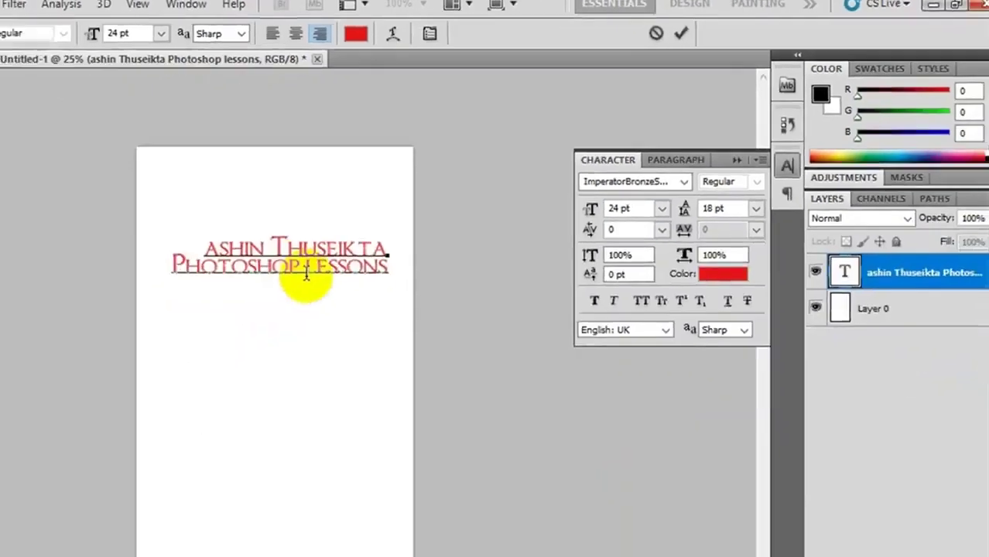
pyautogui.hotkey('ctrl', 'a')
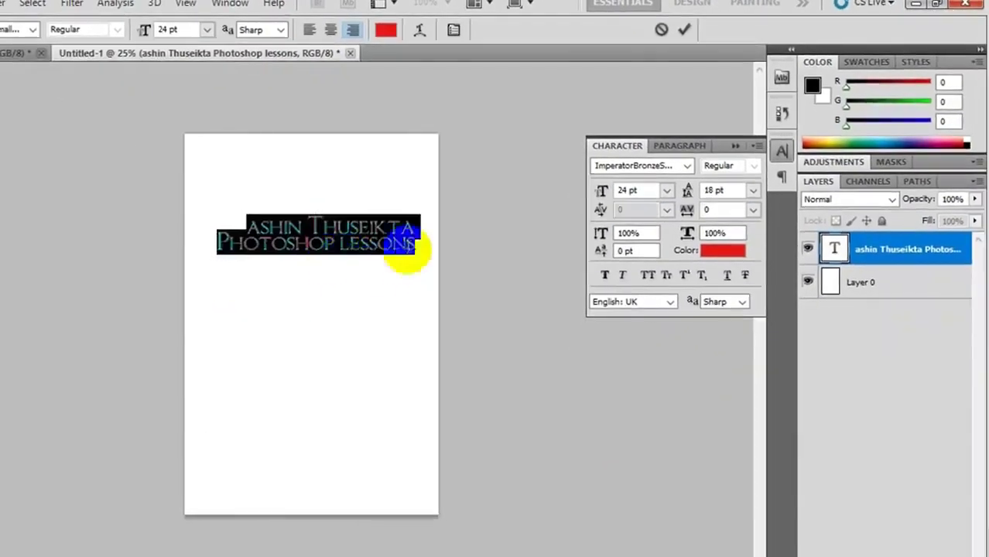
pyautogui.click(666, 191)
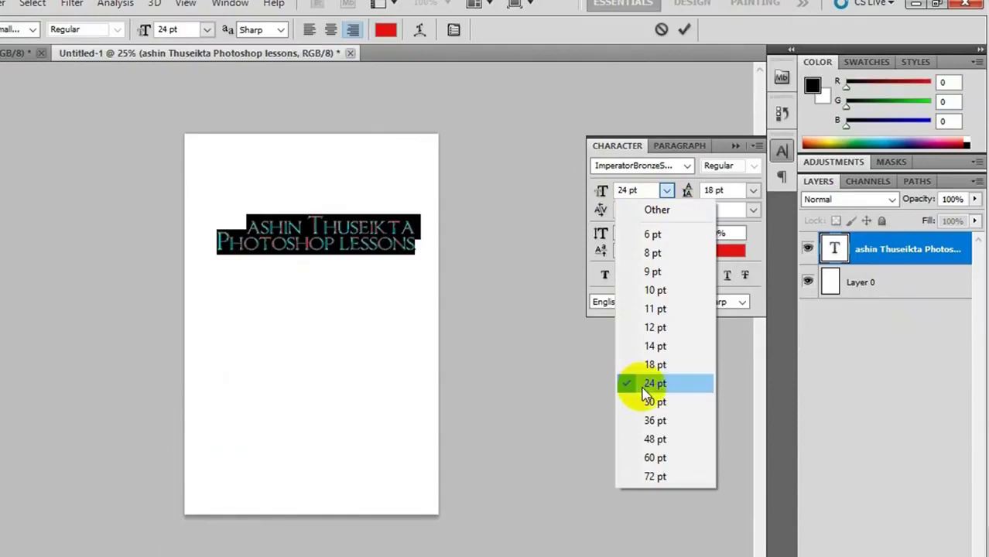
pyautogui.click(654, 439)
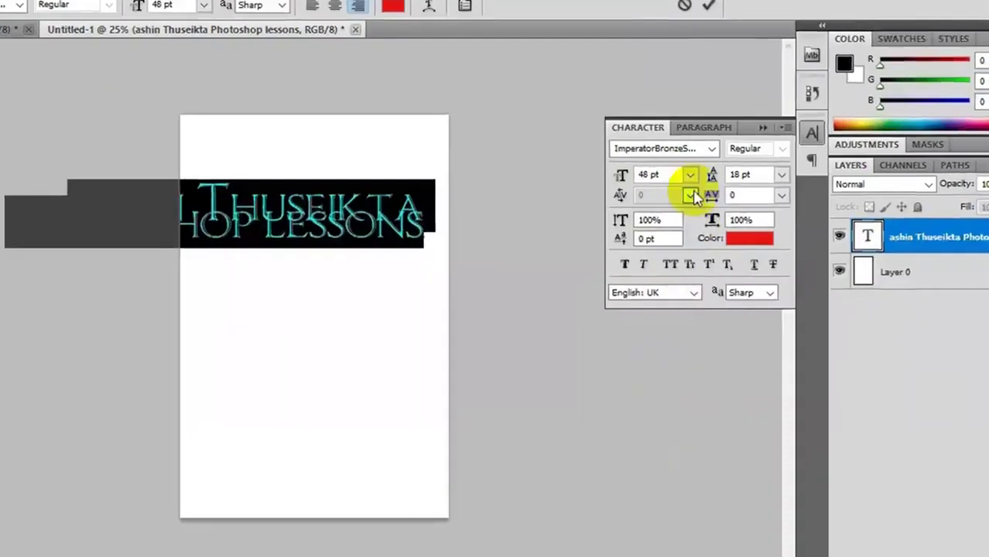
pyautogui.click(666, 190)
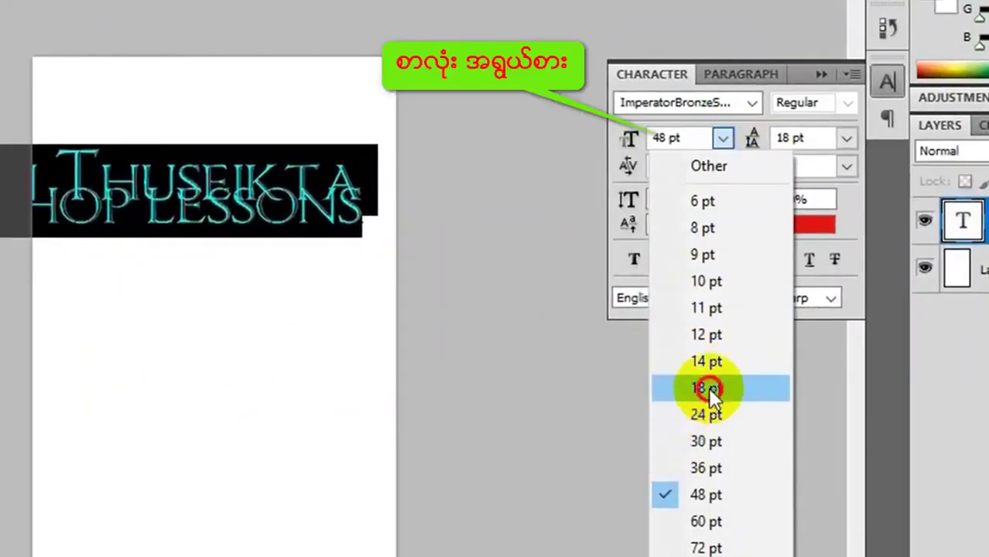
pyautogui.click(708, 387)
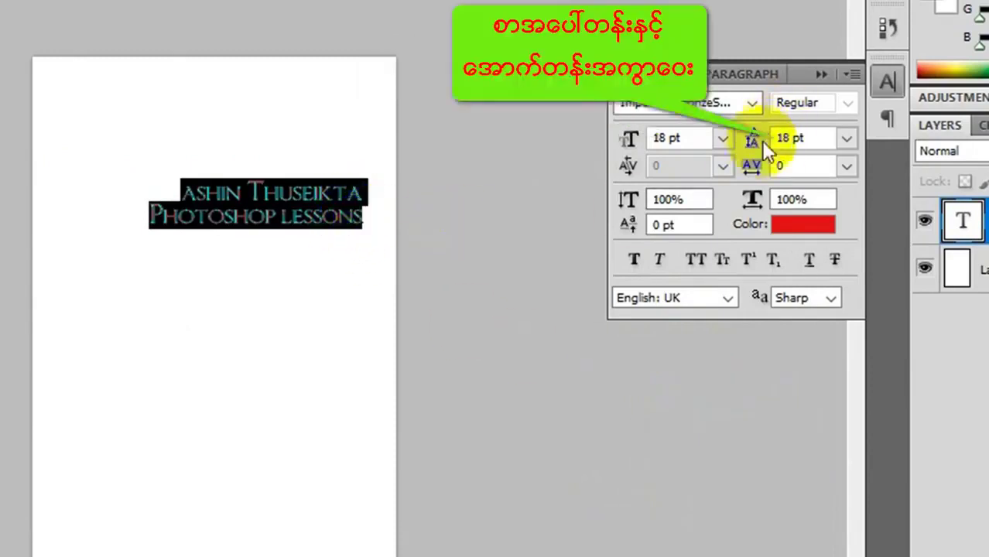
# - Try a leading of 36 pt on the selected text, and return it to 18 pt
pyautogui.click(851, 140)
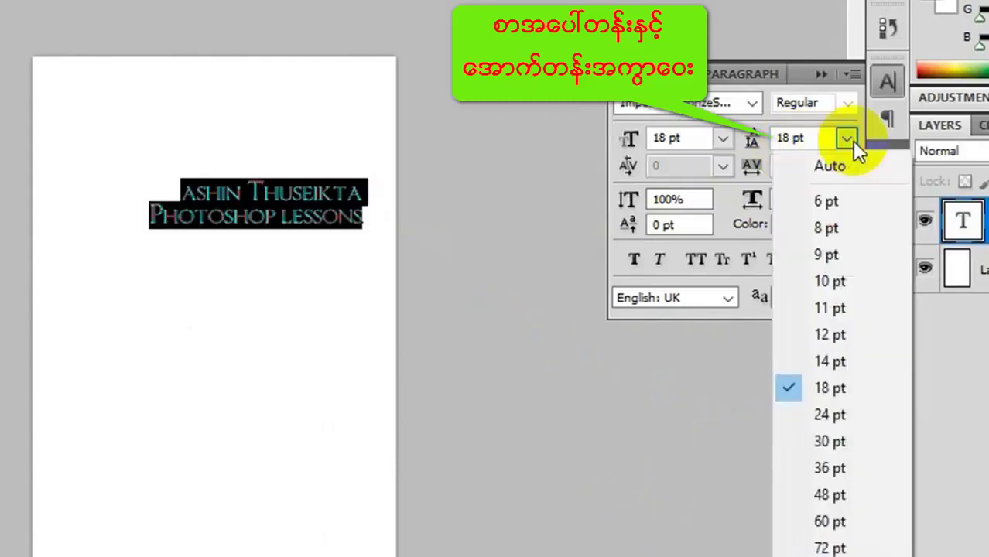
pyautogui.click(824, 469)
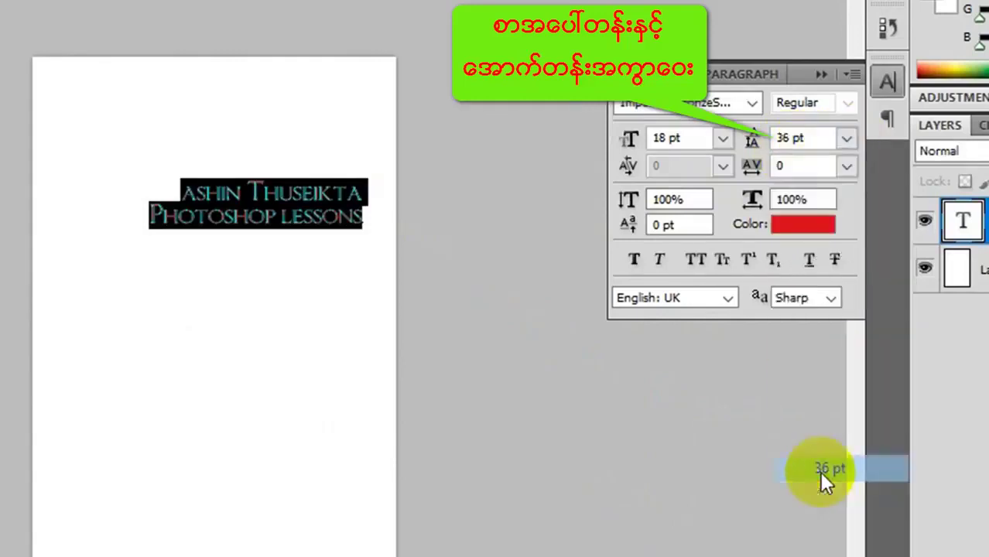
pyautogui.click(846, 140)
pyautogui.click(825, 387)
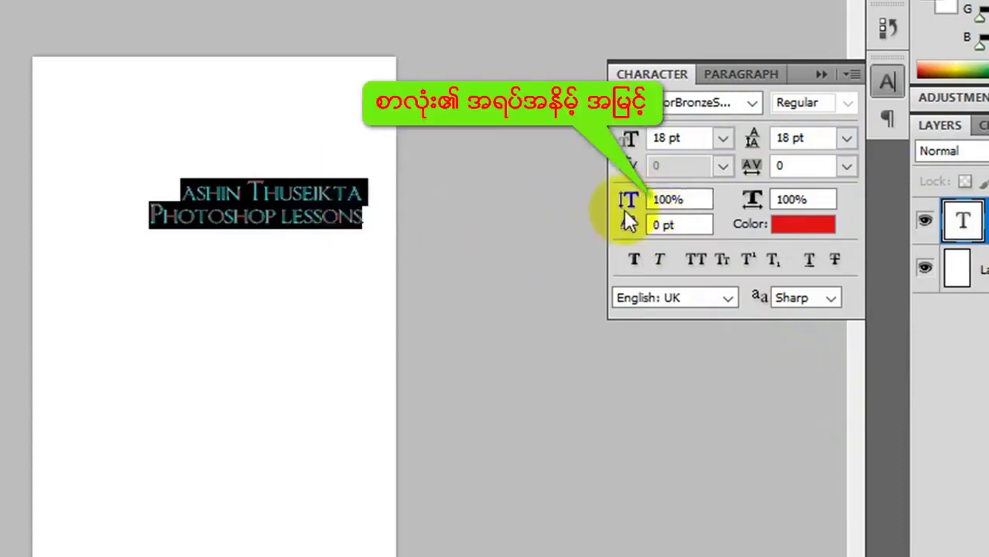
# - Delete the second text line, "Photoshop lessons"
pyautogui.click(370, 223)
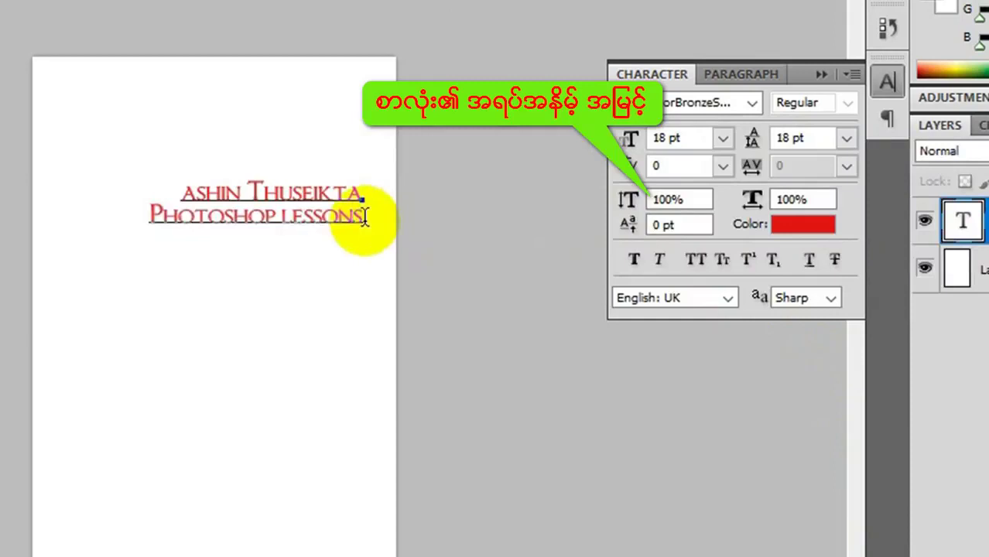
pyautogui.moveTo(366, 216); pyautogui.dragTo(143, 218)
pyautogui.press('BackSpace')
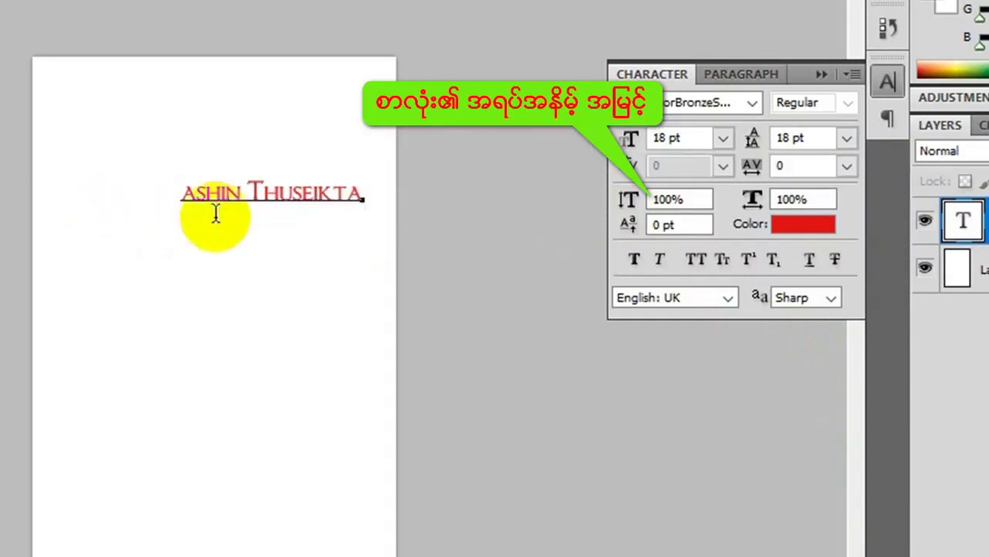
# - Scale the remaining text line vertically, trying 200% first and settling on 300%
pyautogui.click(303, 195)
pyautogui.hotkey('ctrl', 'a')
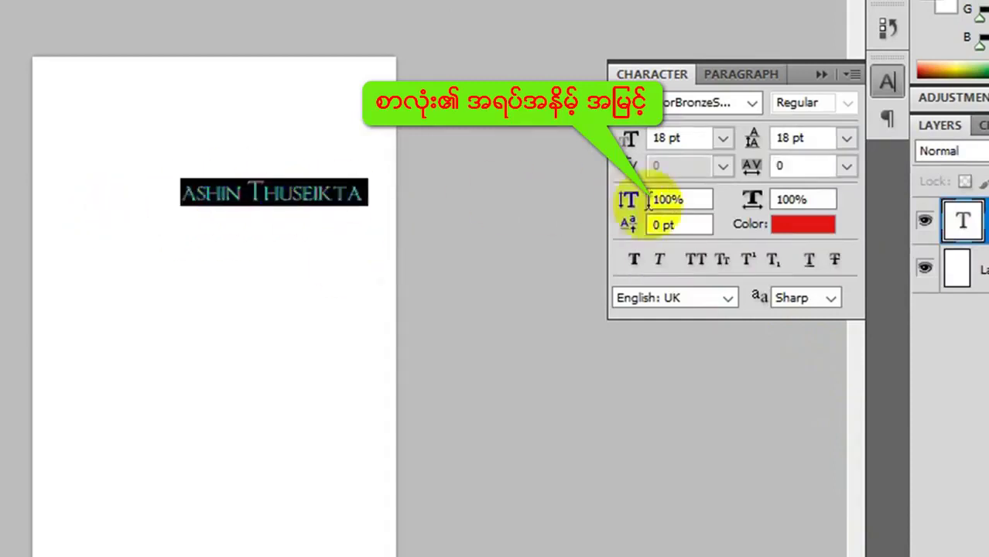
pyautogui.click(611, 203)
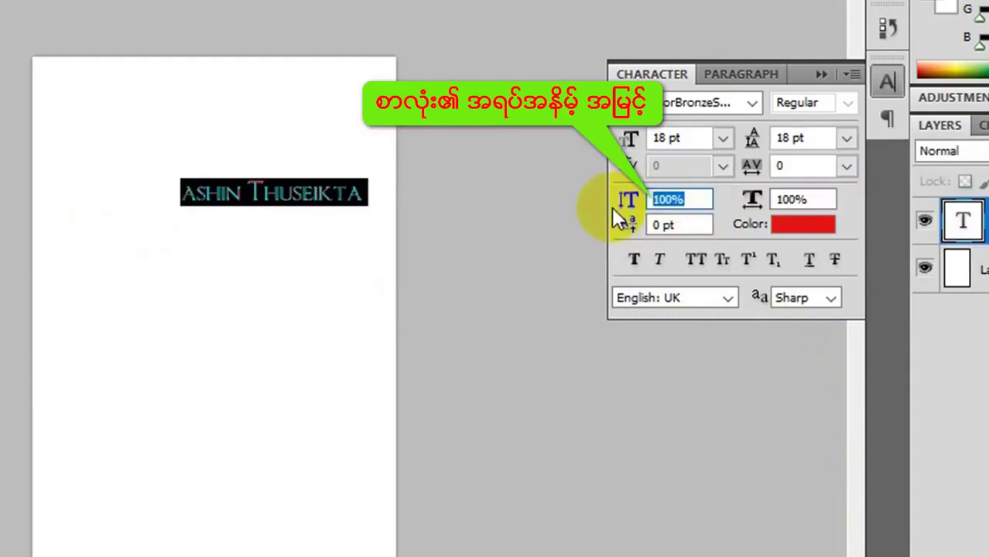
pyautogui.write('200')
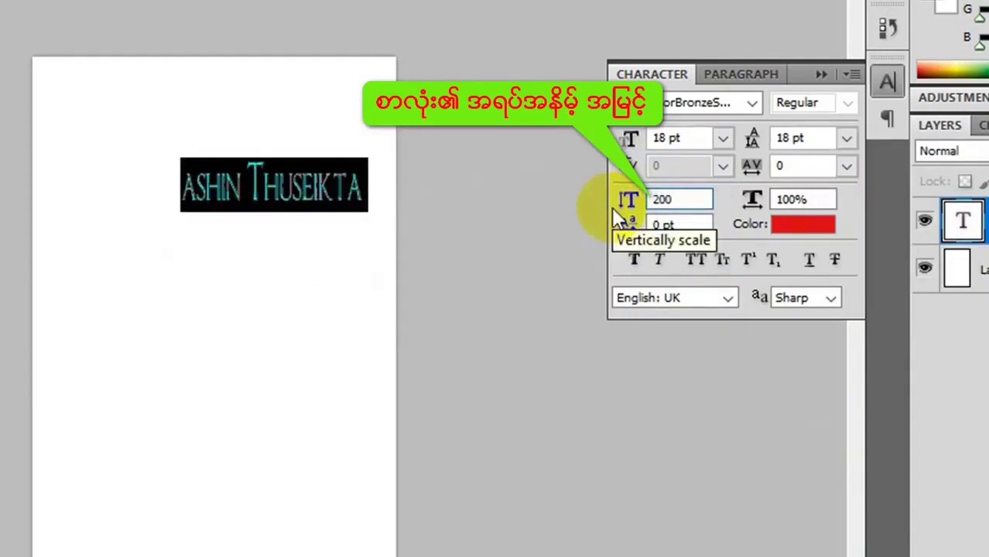
pyautogui.moveTo(675, 195); pyautogui.dragTo(615, 197)
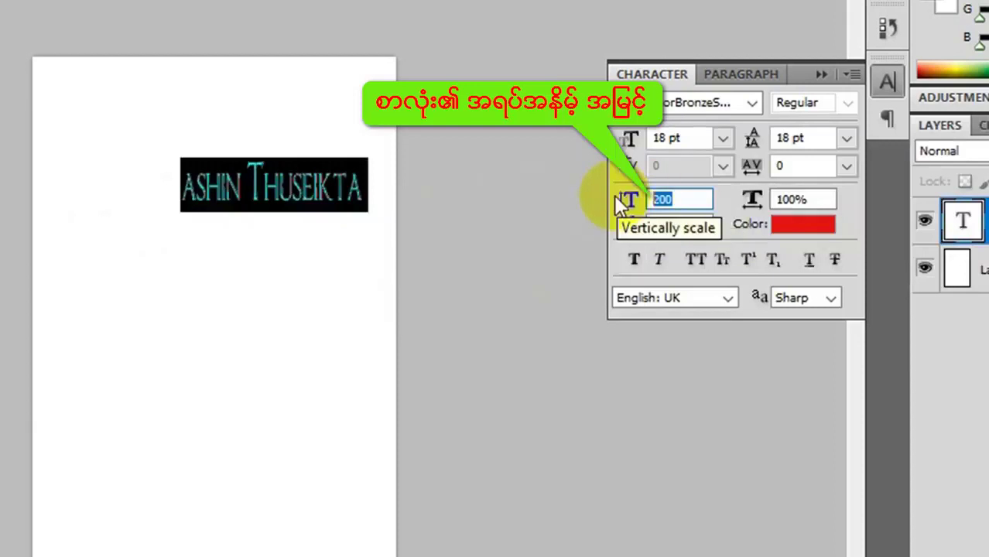
pyautogui.write('300')
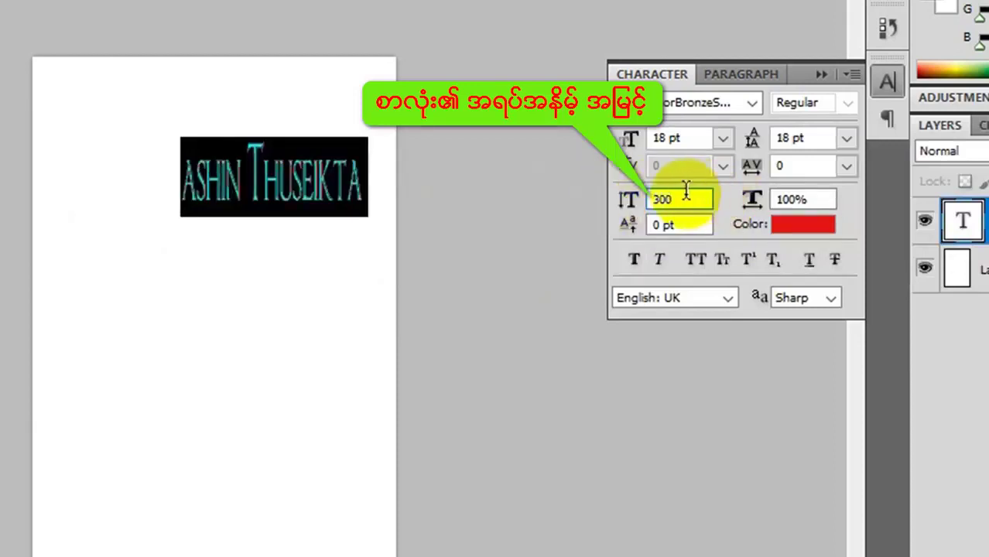
# - Try a horizontal scale of 500% on the text line, and return it to 100%
pyautogui.click(825, 200)
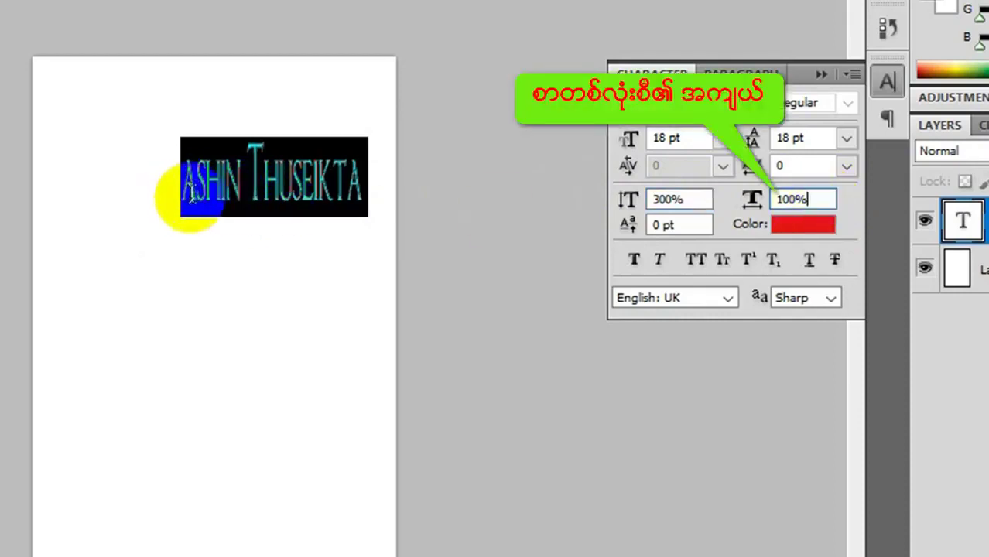
pyautogui.doubleClick(796, 199)
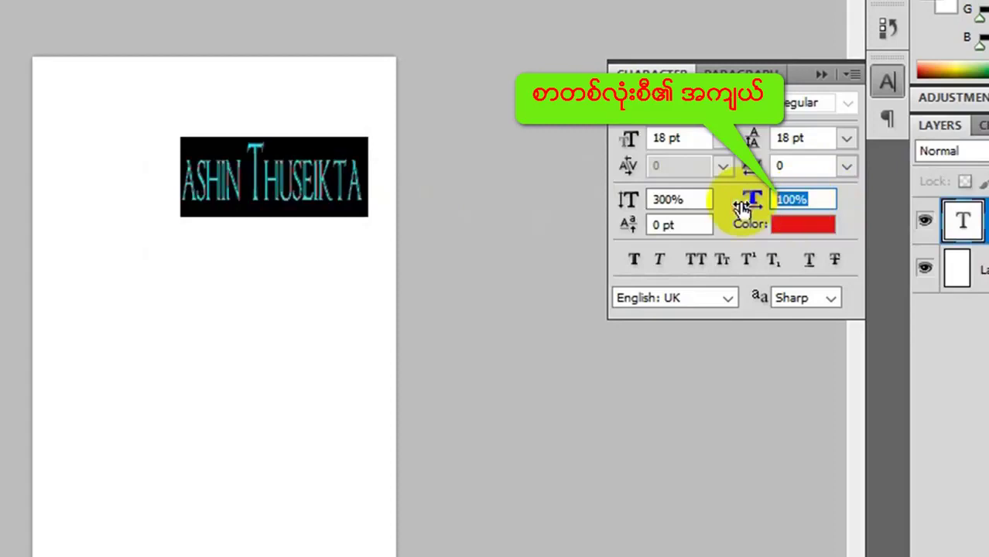
pyautogui.write('500')
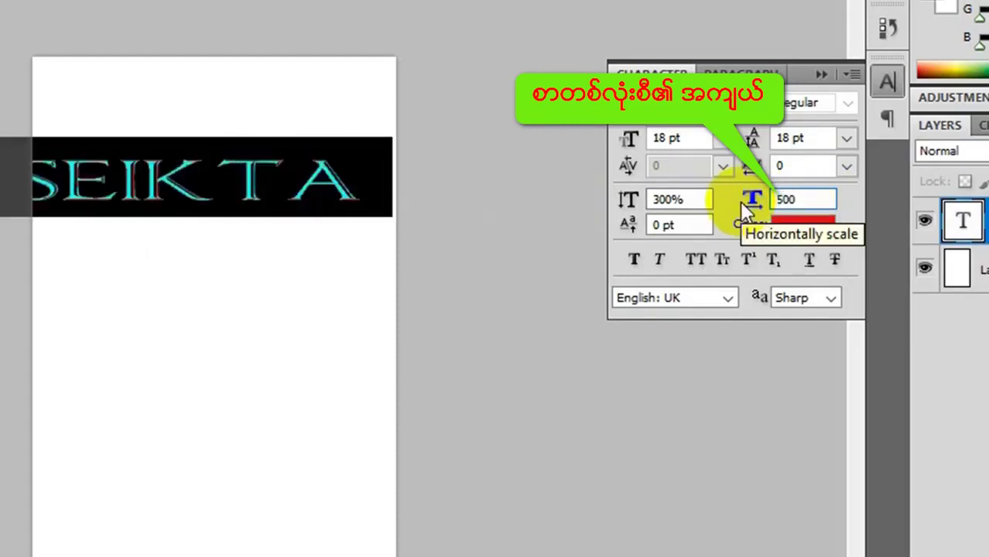
pyautogui.press('BackSpace')
pyautogui.press('BackSpace')
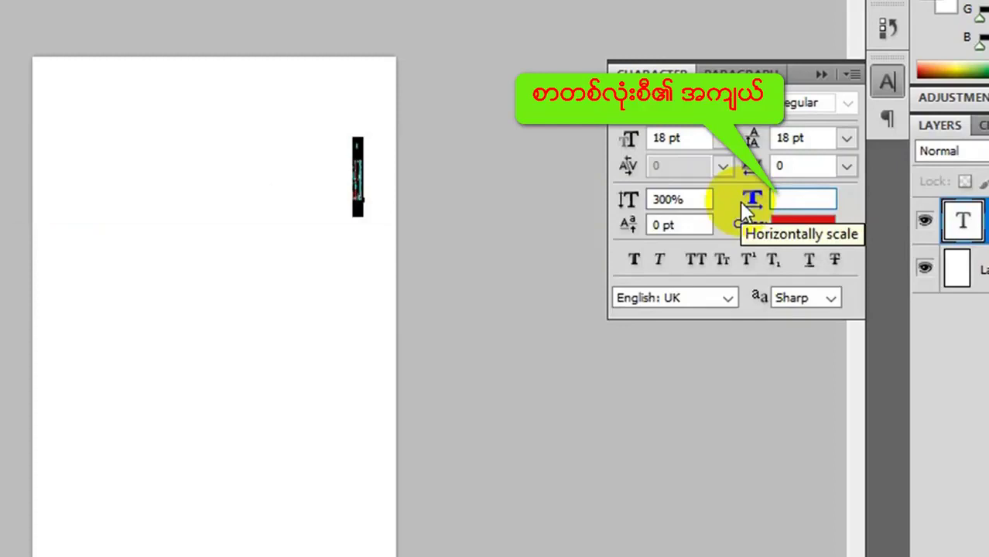
pyautogui.write('100')
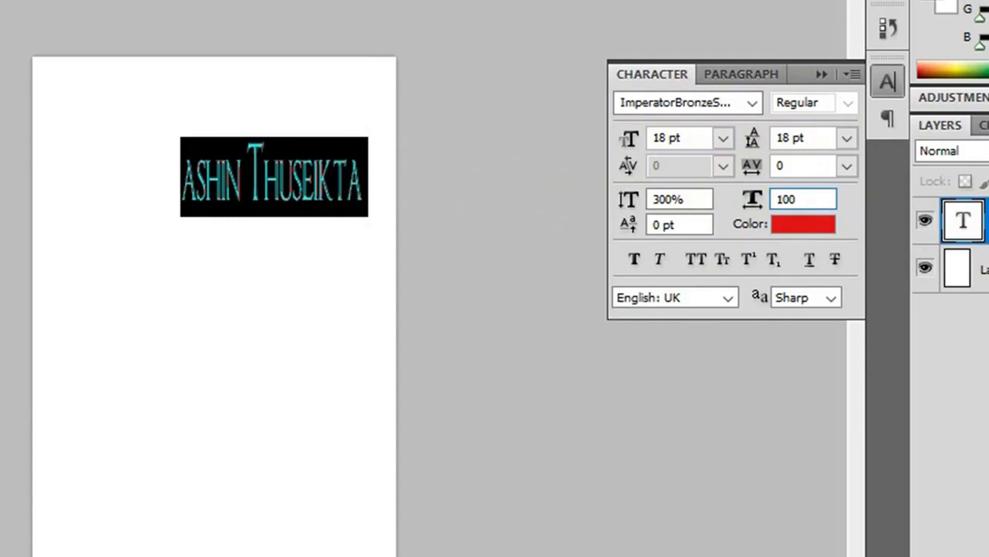
# - Close the character and paragraph settings group, and move the text line left toward the middle of the page's upper part
pyautogui.click(851, 75)
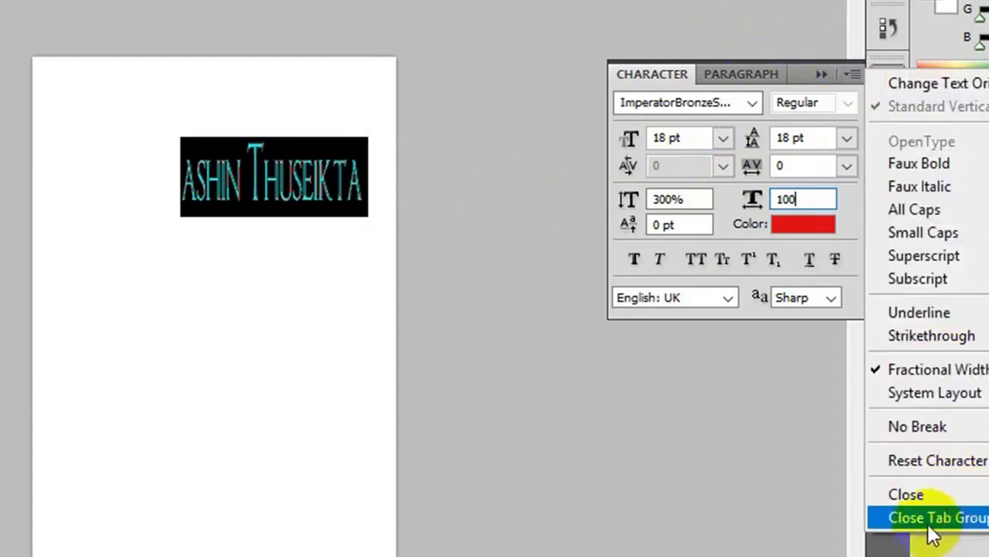
pyautogui.click(950, 519)
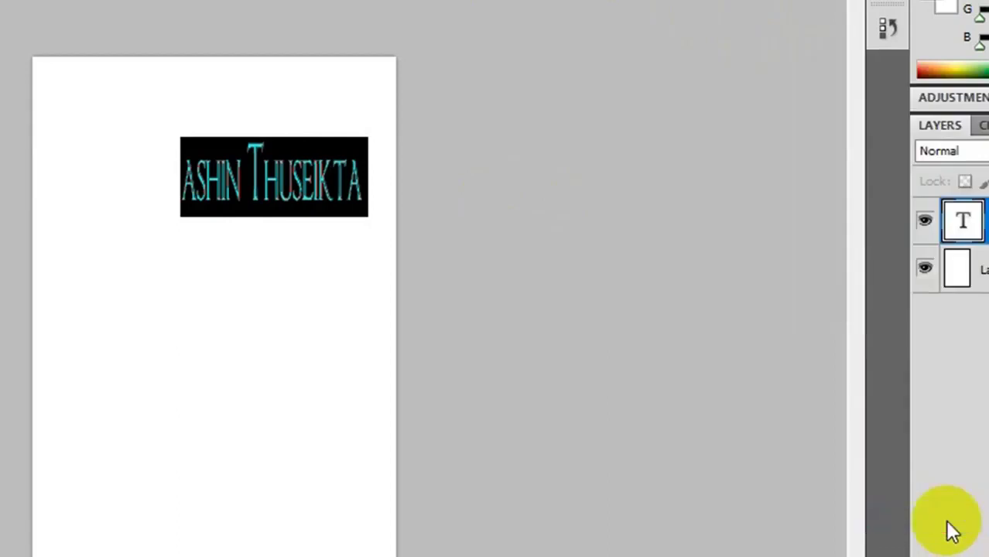
pyautogui.click(337, 204)
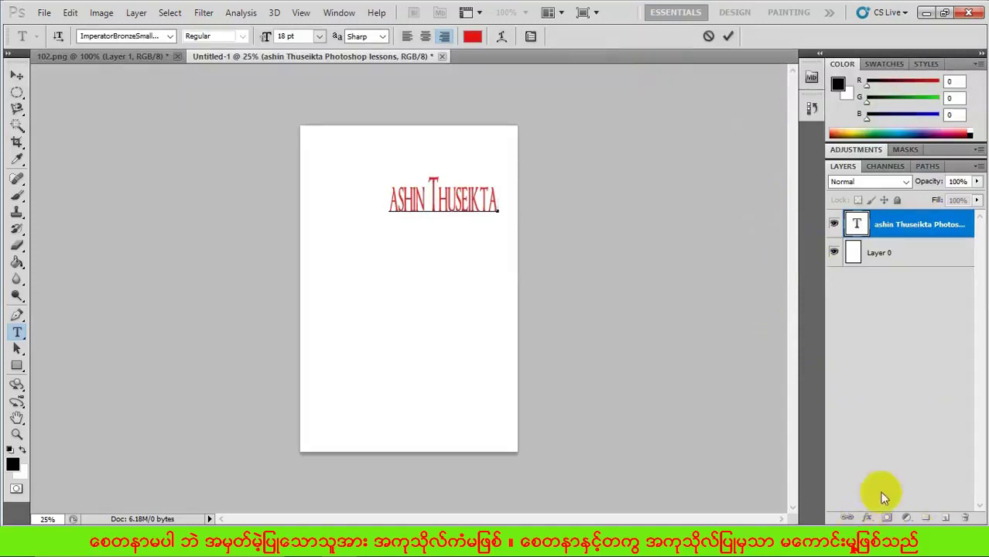
pyautogui.click(12, 75)
pyautogui.moveTo(419, 217); pyautogui.dragTo(395, 207)
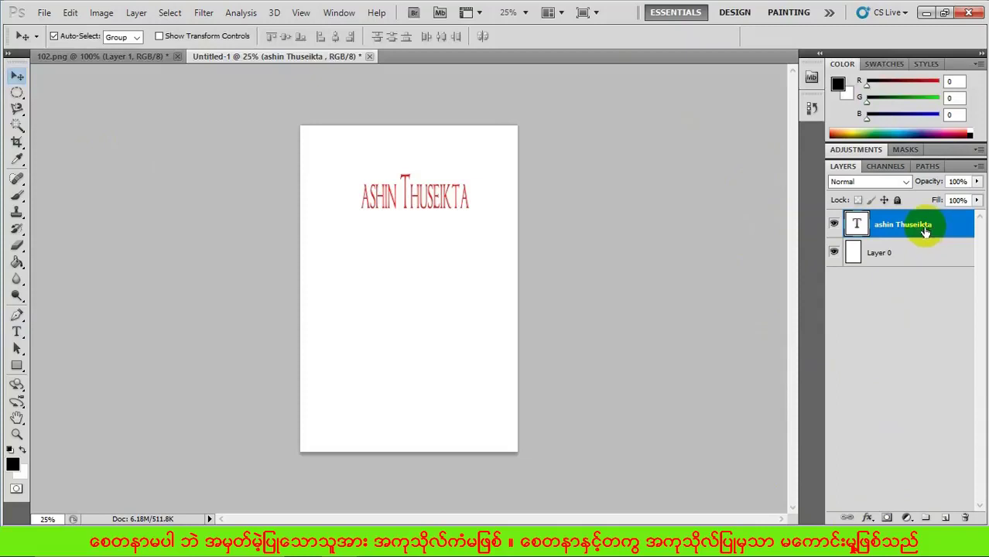
# - Try an outside Stroke layer style on the text, 65 px in size and coloured green #16dd28
pyautogui.click(868, 518)
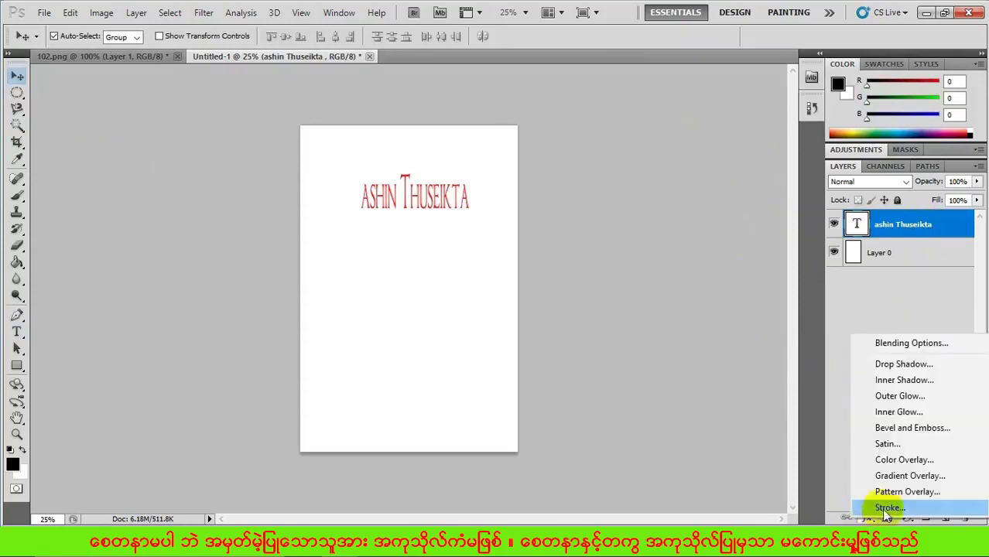
pyautogui.click(881, 509)
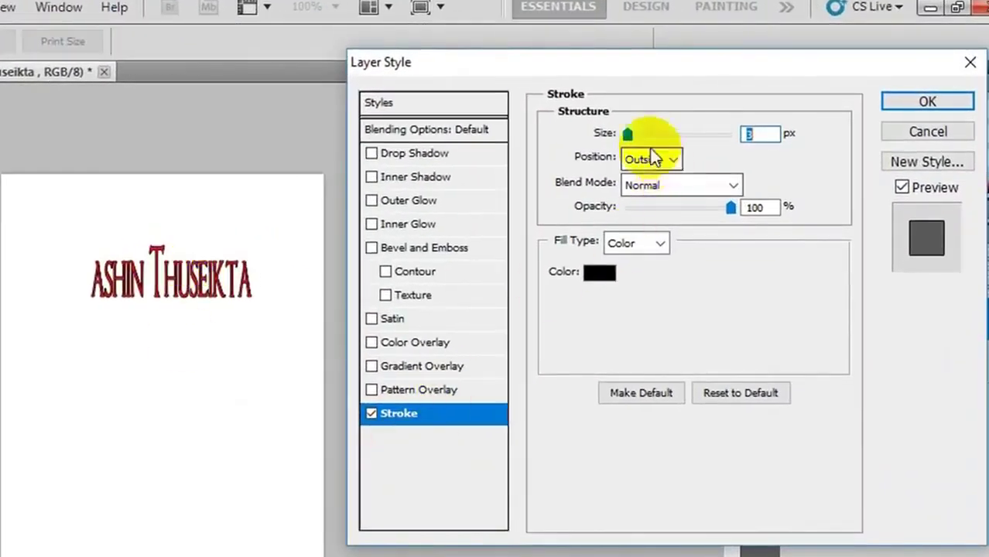
pyautogui.moveTo(627, 133); pyautogui.dragTo(657, 131)
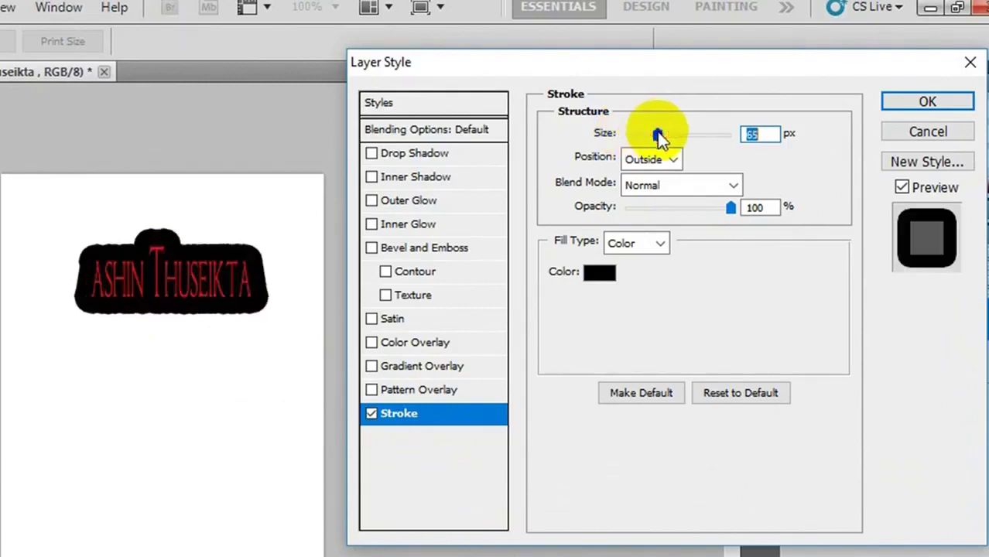
pyautogui.click(609, 274)
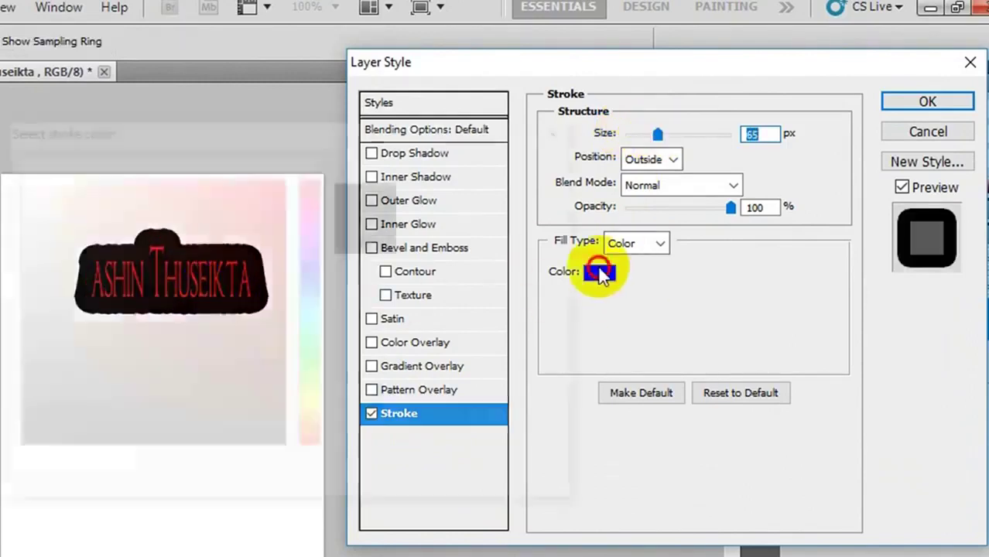
pyautogui.click(313, 360)
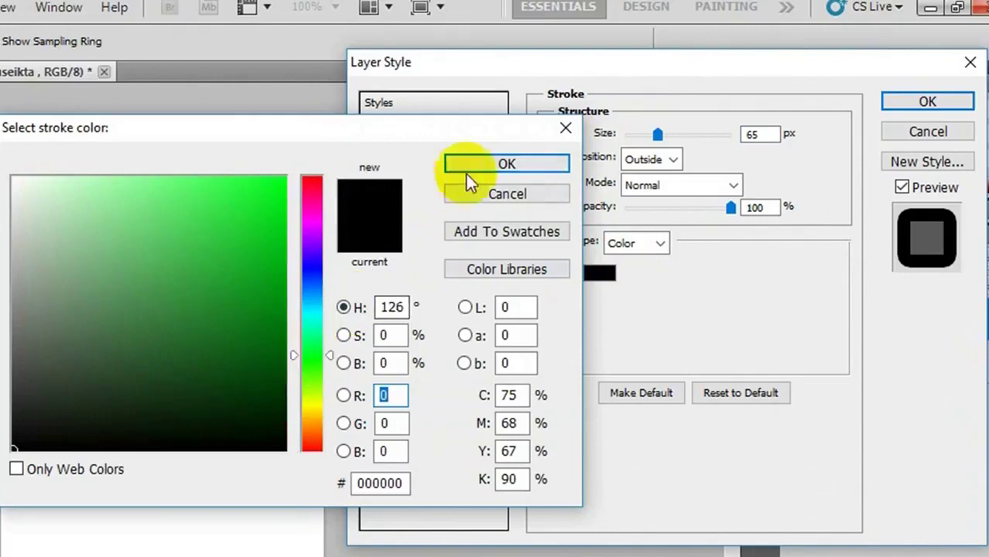
pyautogui.click(259, 213)
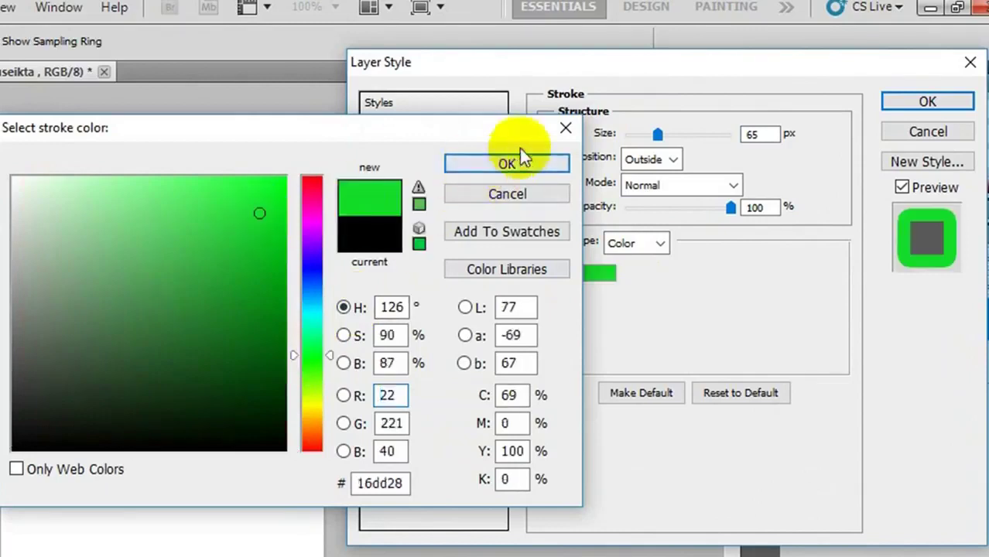
pyautogui.click(505, 164)
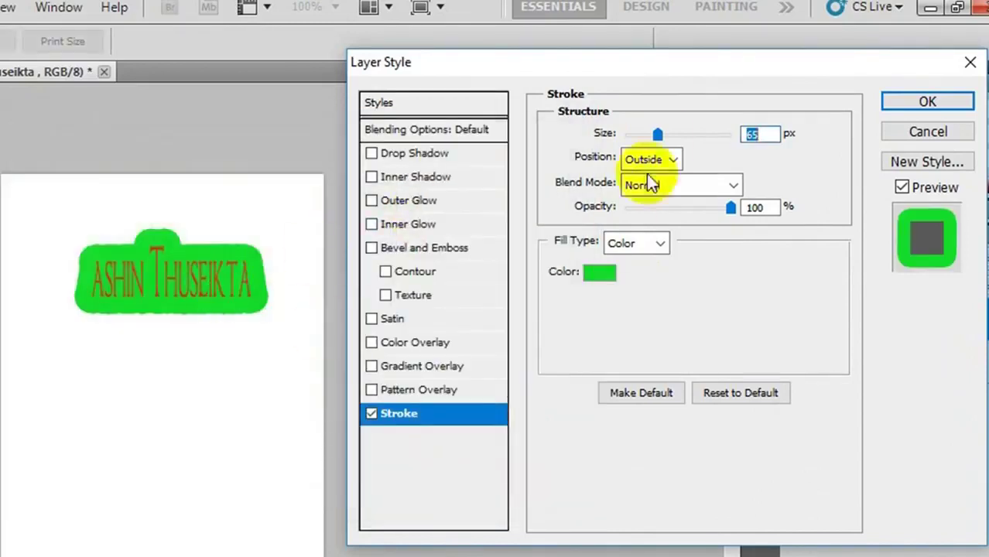
# - Reduce the stroke to 62 px with 70% opacity, and turn the stroke off
pyautogui.moveTo(657, 137)
pyautogui.mouseDown()
pyautogui.moveTo(646, 133)
pyautogui.moveTo(704, 130)
pyautogui.moveTo(657, 136)
pyautogui.mouseUp()
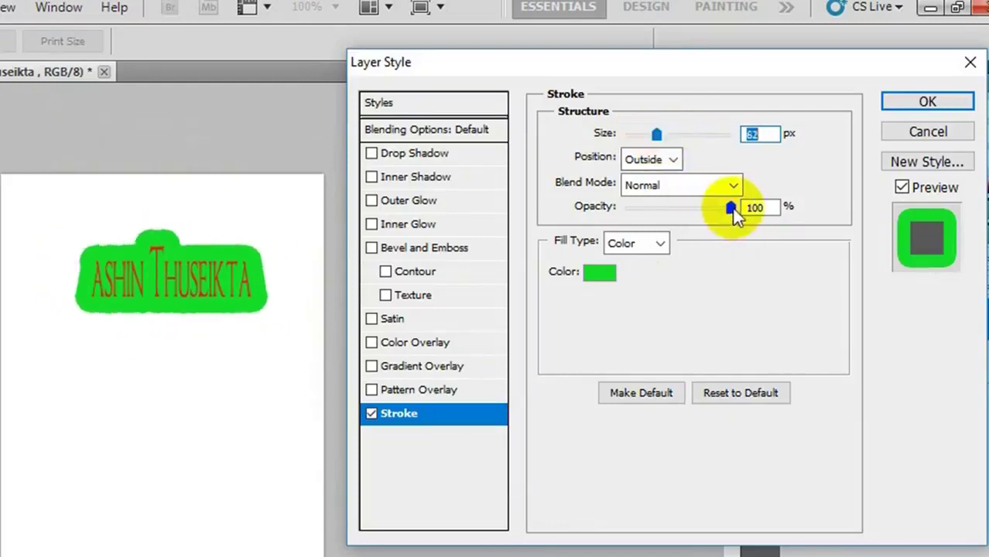
pyautogui.click(731, 209)
pyautogui.moveTo(732, 210)
pyautogui.mouseDown()
pyautogui.moveTo(631, 220)
pyautogui.moveTo(739, 221)
pyautogui.moveTo(662, 221)
pyautogui.moveTo(731, 218)
pyautogui.moveTo(700, 217)
pyautogui.mouseUp()
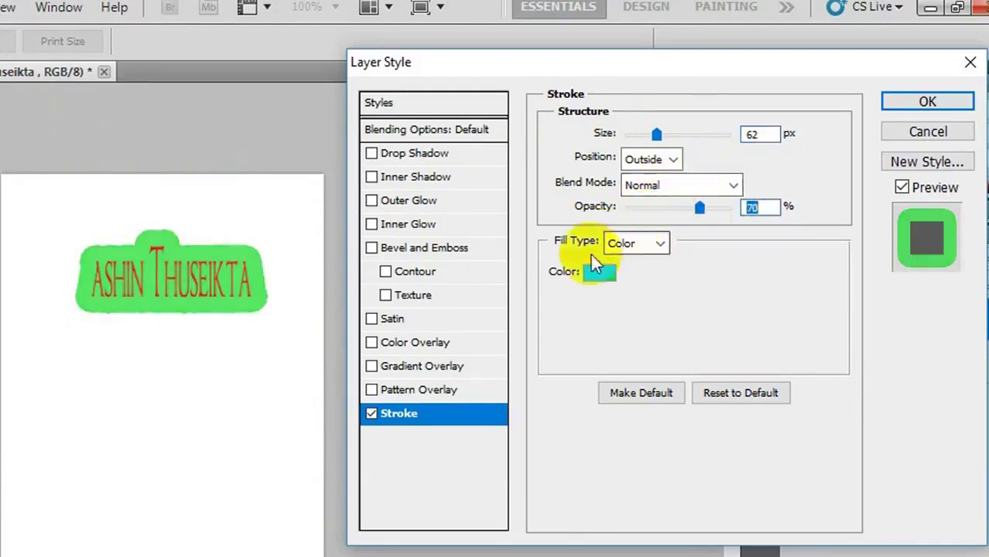
pyautogui.click(371, 414)
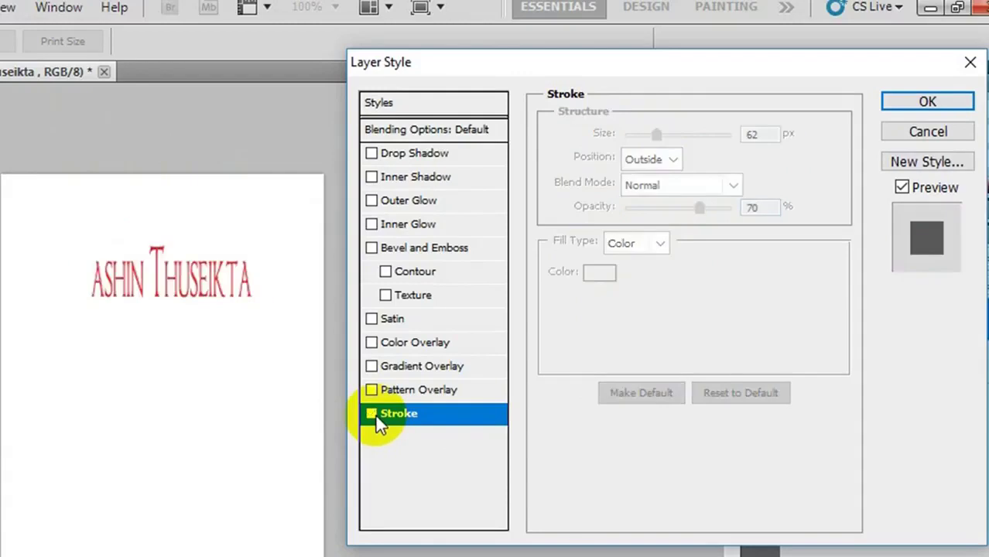
# - Try a Normal-mode drop shadow with 57% opacity, 4 px distance, 62% spread and 9 px size, and turn it off
pyautogui.click(413, 154)
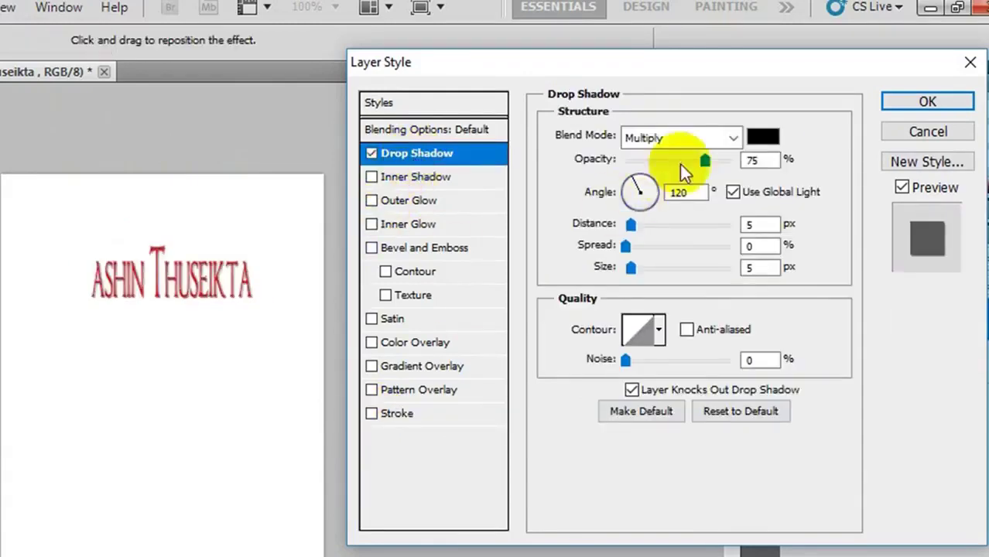
pyautogui.moveTo(706, 161)
pyautogui.mouseDown()
pyautogui.moveTo(730, 161)
pyautogui.moveTo(690, 162)
pyautogui.mouseUp()
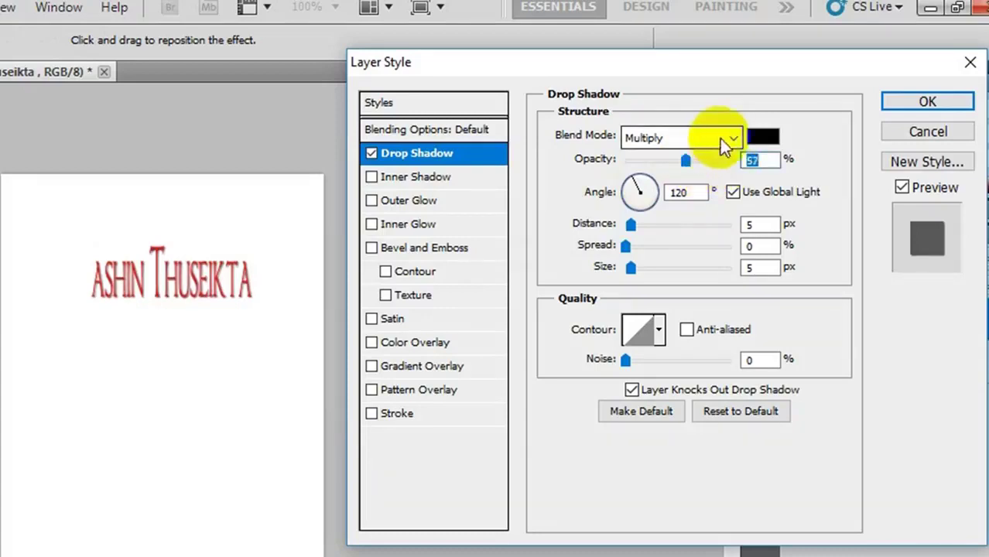
pyautogui.click(723, 140)
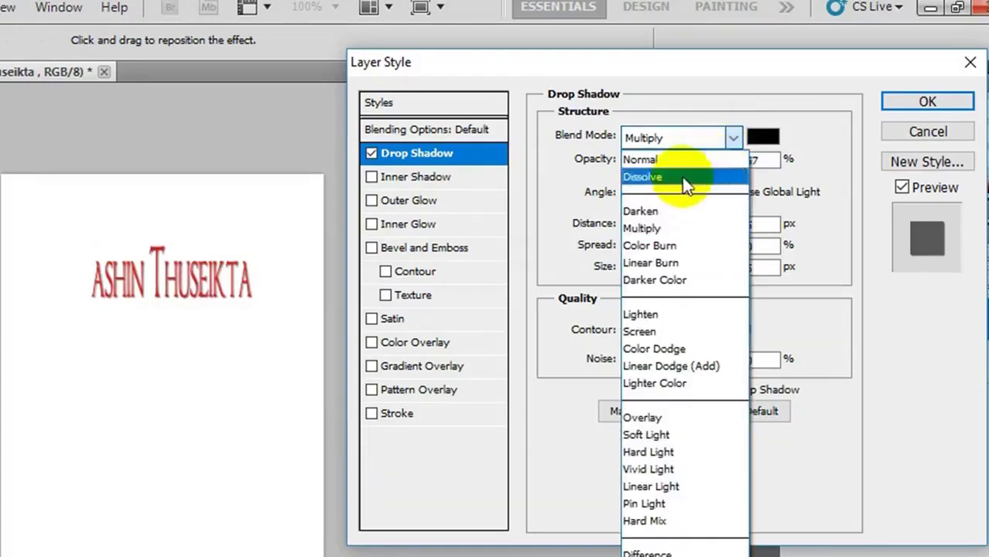
pyautogui.click(682, 161)
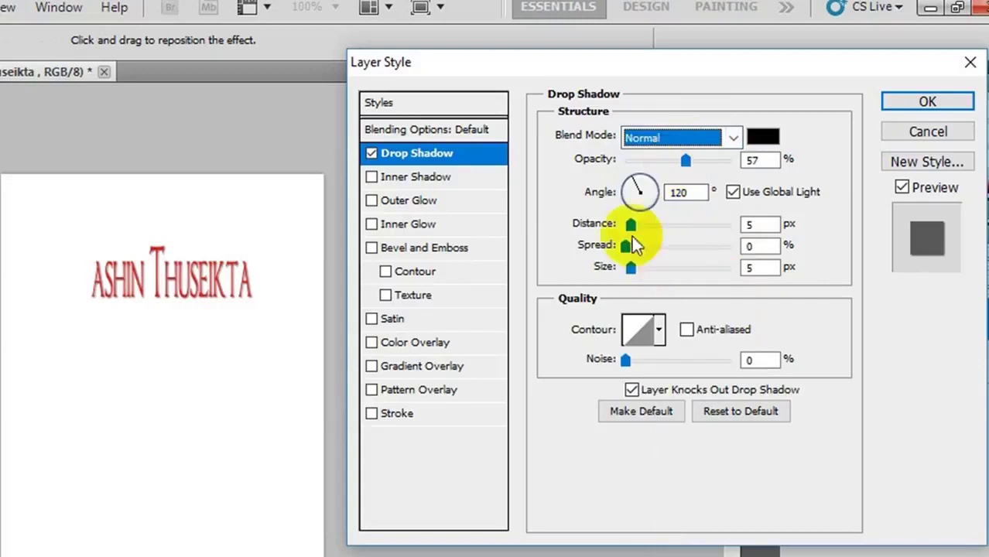
pyautogui.moveTo(631, 226)
pyautogui.mouseDown()
pyautogui.moveTo(709, 224)
pyautogui.moveTo(632, 225)
pyautogui.mouseUp()
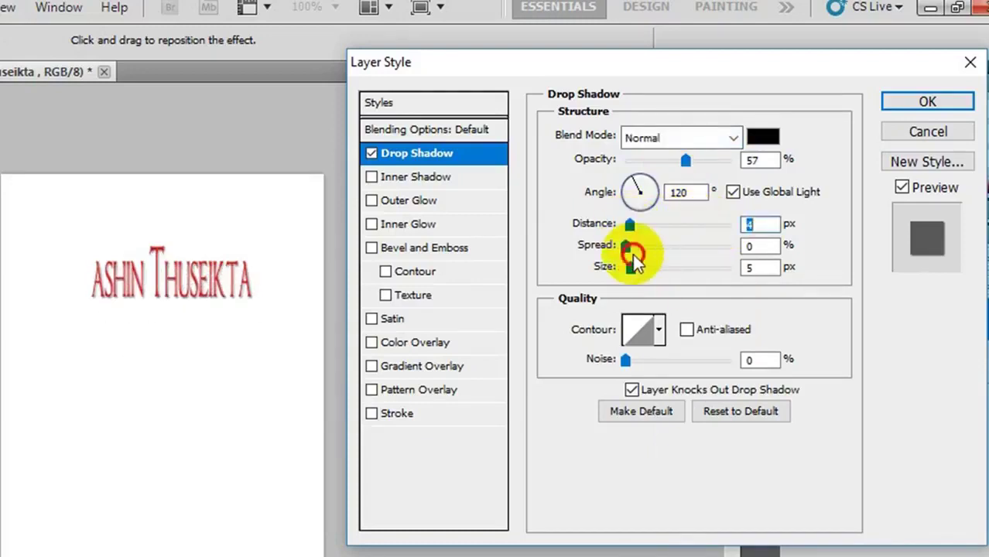
pyautogui.moveTo(629, 244); pyautogui.dragTo(691, 247)
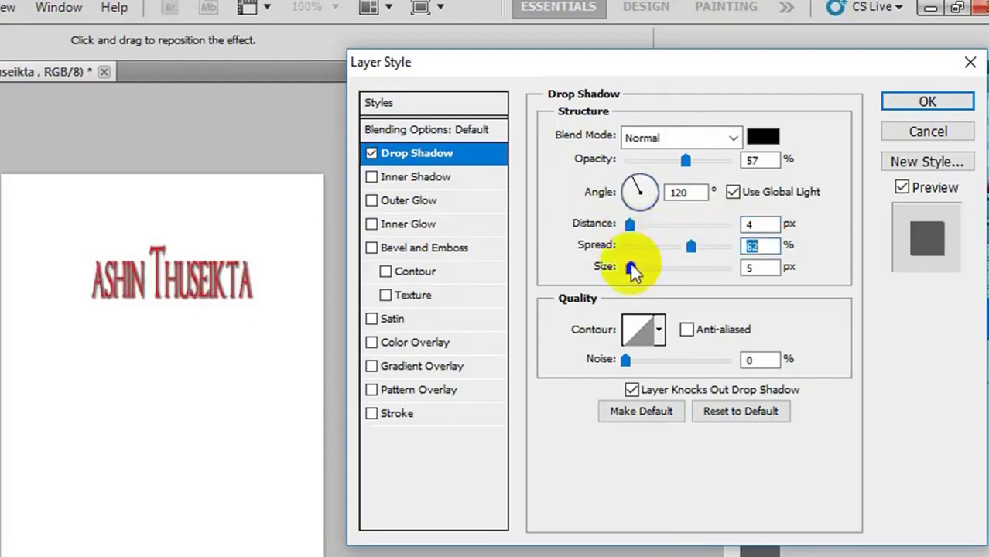
pyautogui.moveTo(634, 266)
pyautogui.mouseDown()
pyautogui.moveTo(688, 265)
pyautogui.moveTo(635, 268)
pyautogui.mouseUp()
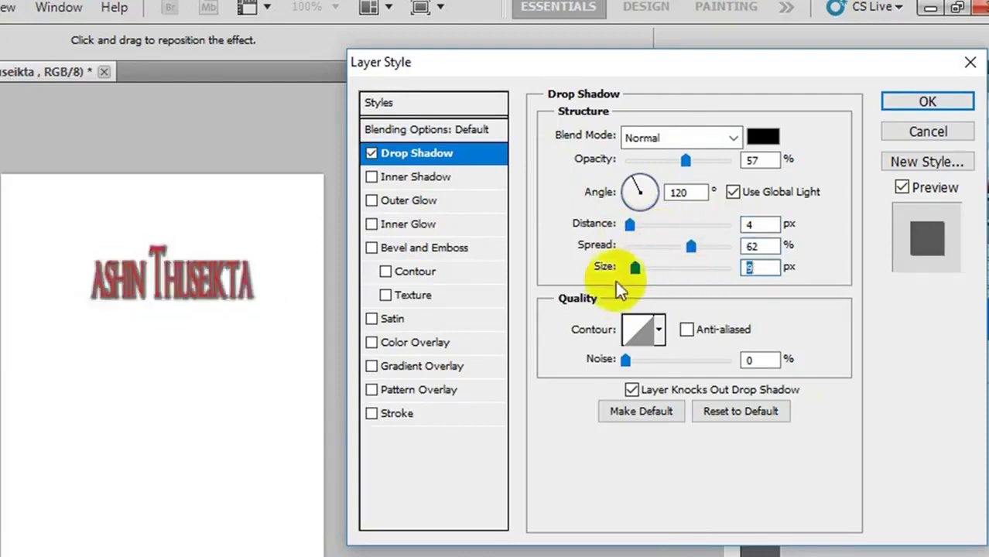
pyautogui.click(372, 153)
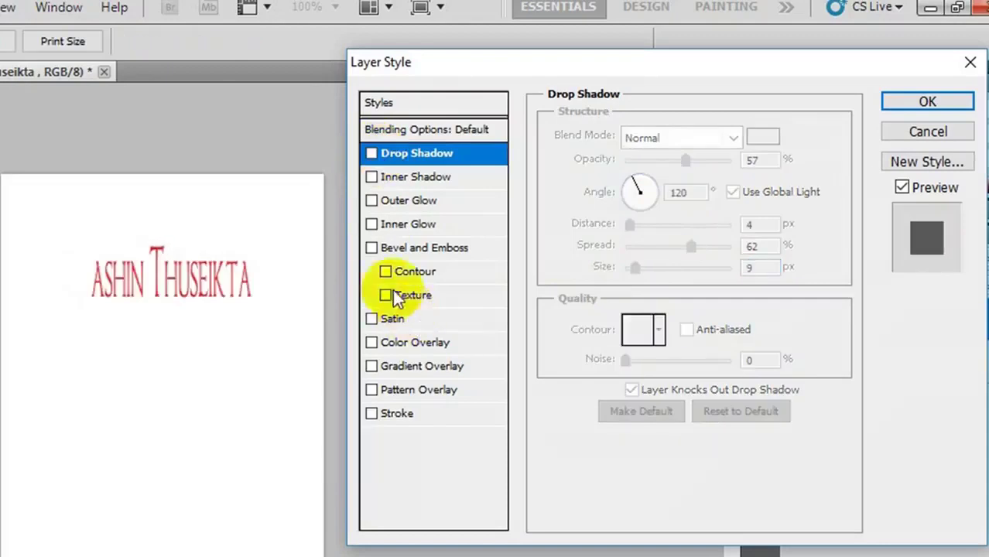
# - Try Bevel and Emboss on the text with a depth of 337% and a size of 87 px
pyautogui.click(372, 248)
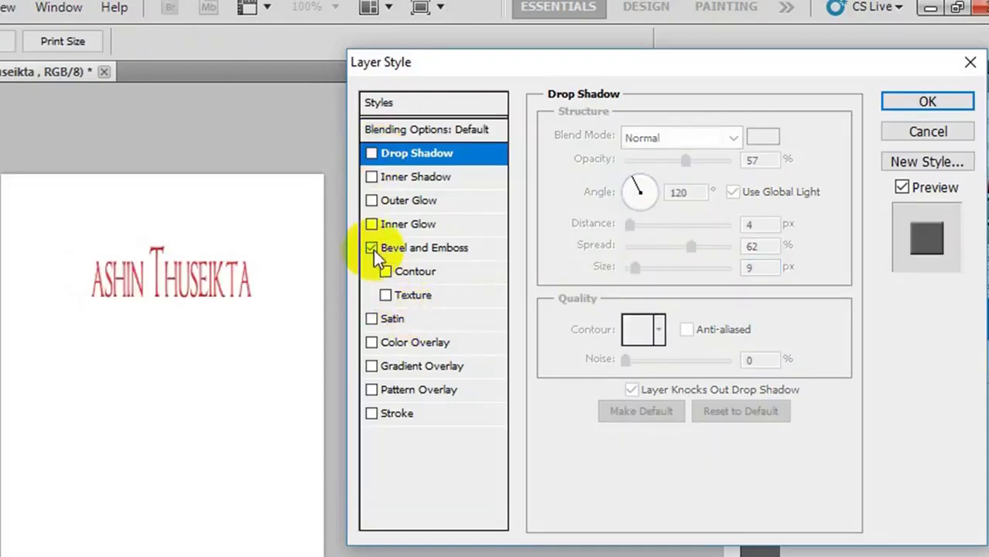
pyautogui.click(391, 249)
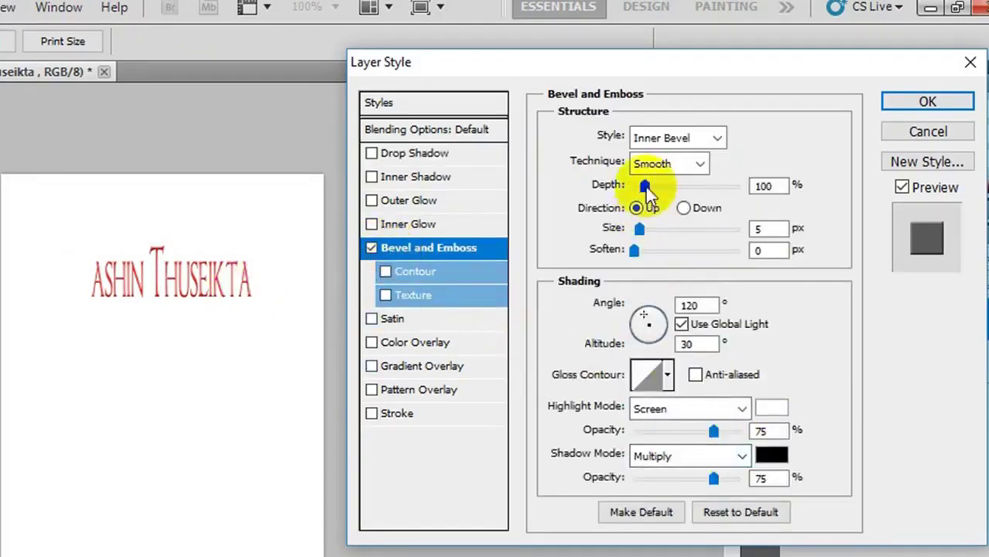
pyautogui.moveTo(644, 186); pyautogui.dragTo(669, 186)
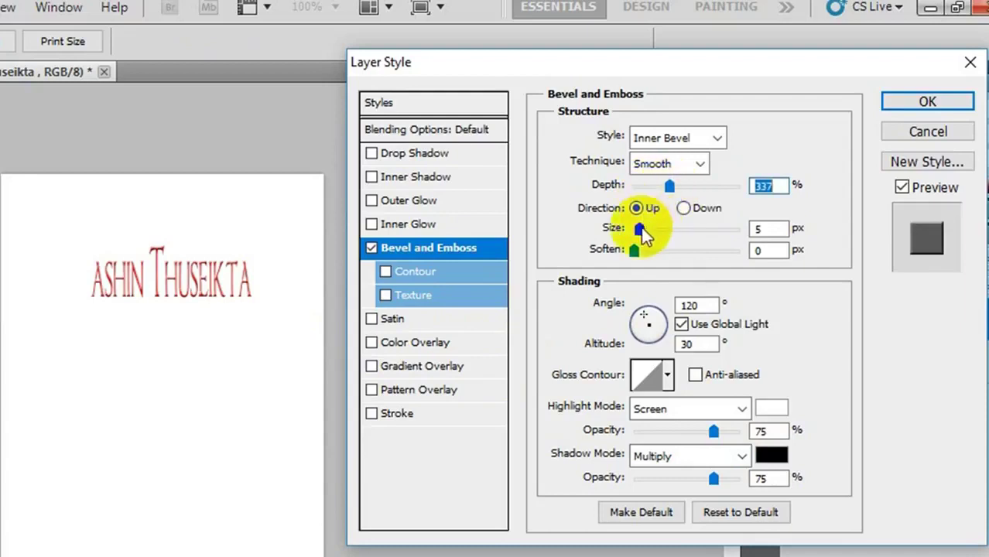
pyautogui.moveTo(641, 227); pyautogui.dragTo(675, 248)
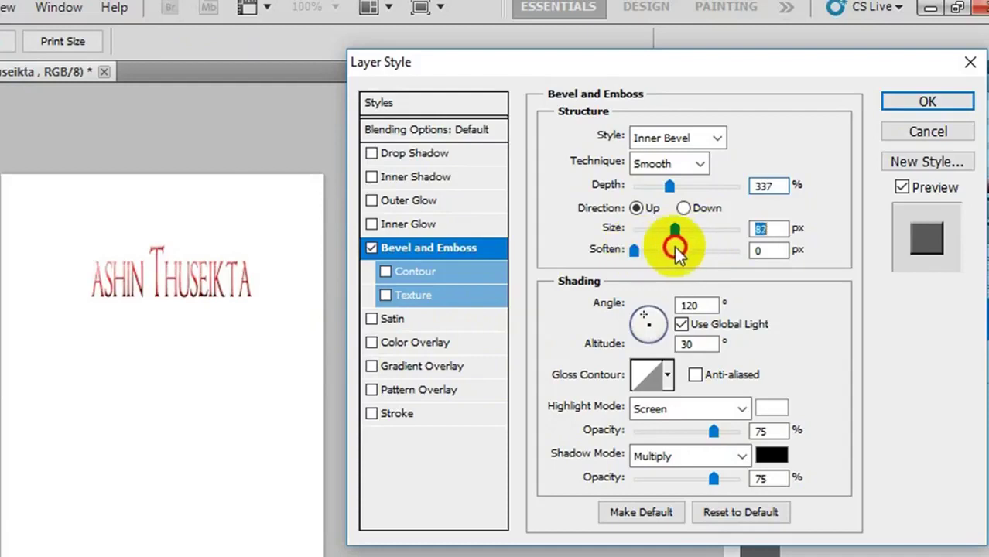
# - Set the bevel's shadow colour to green #0ee80e
pyautogui.click(773, 455)
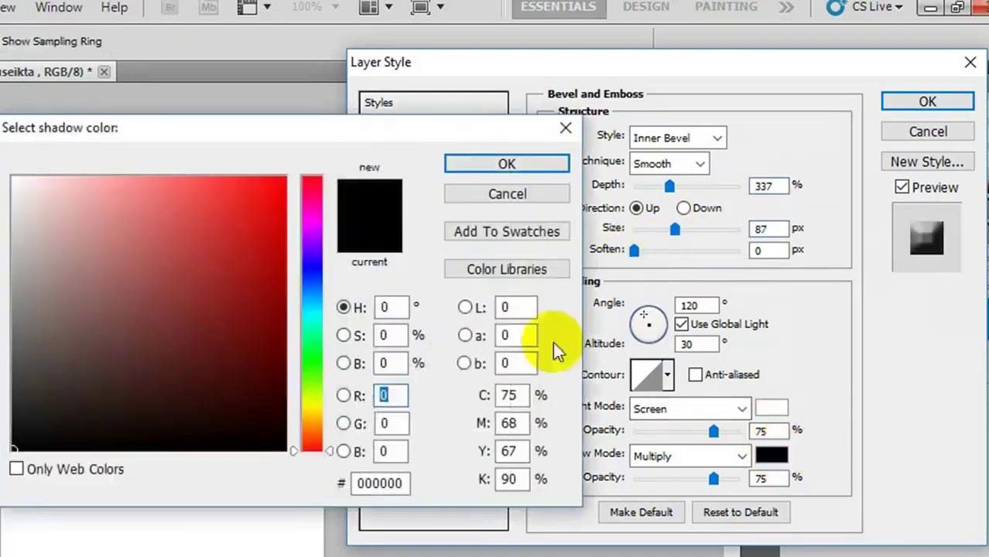
pyautogui.click(313, 360)
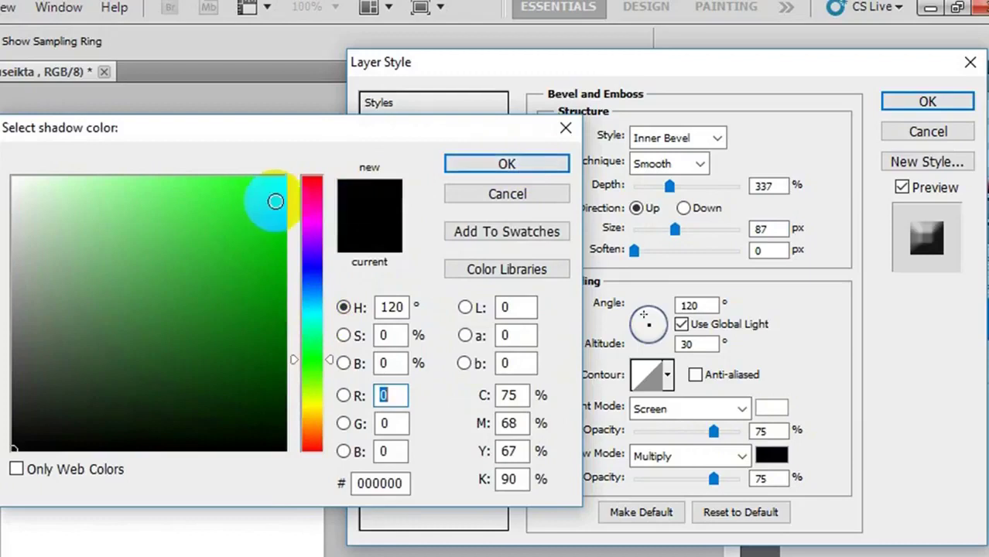
pyautogui.click(270, 201)
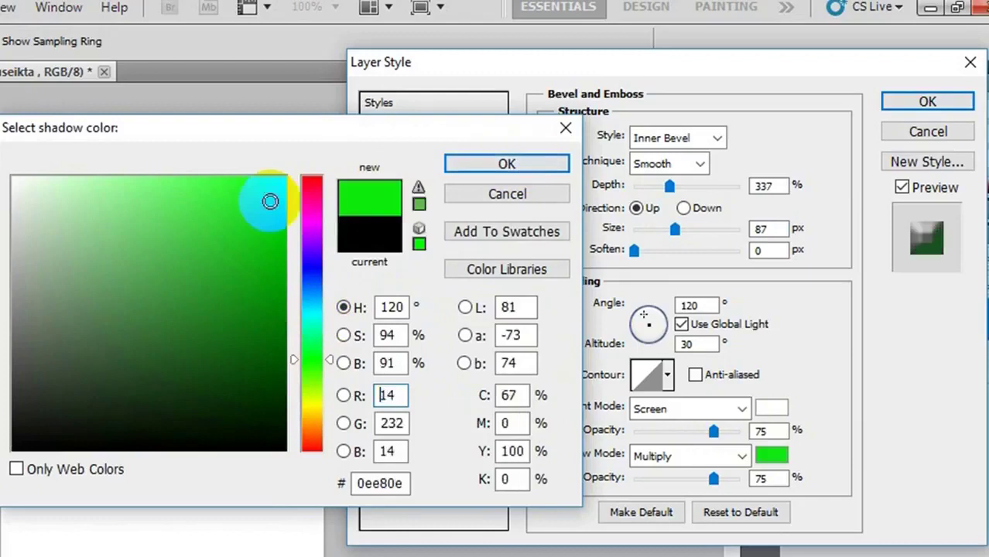
pyautogui.click(499, 162)
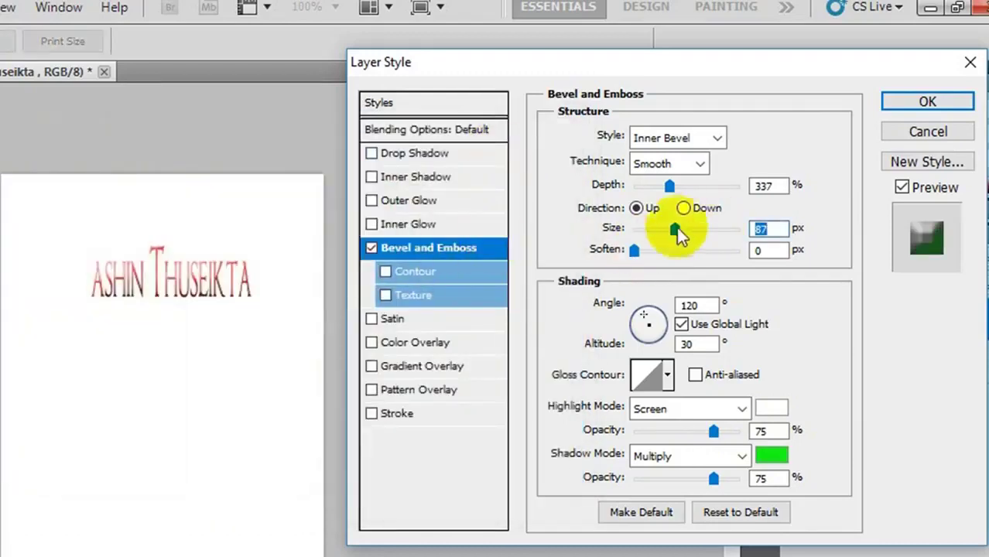
# - Try the Emboss style at 223 px, reduced to 79 px with 7 px soften, and discard all layer style changes
pyautogui.moveTo(676, 229); pyautogui.dragTo(729, 230)
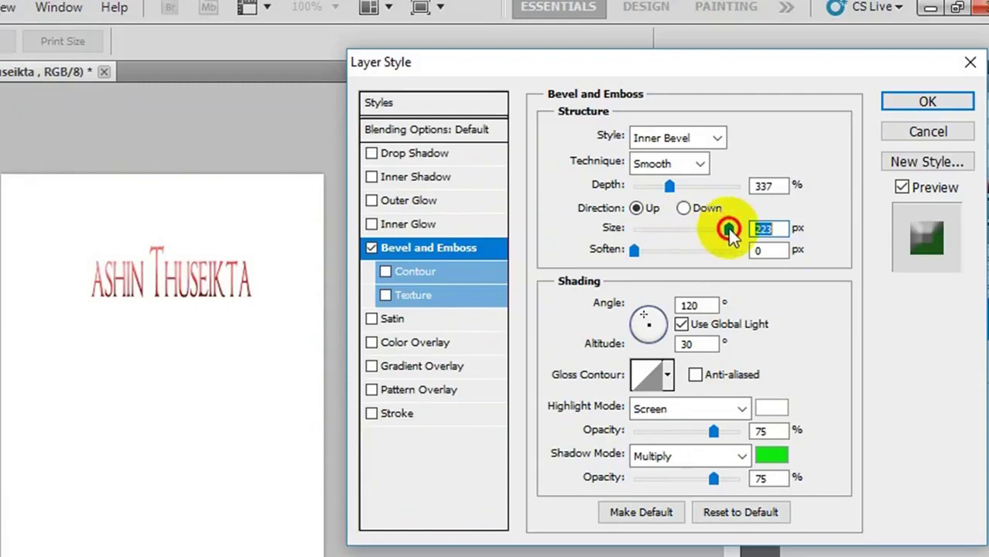
pyautogui.click(716, 138)
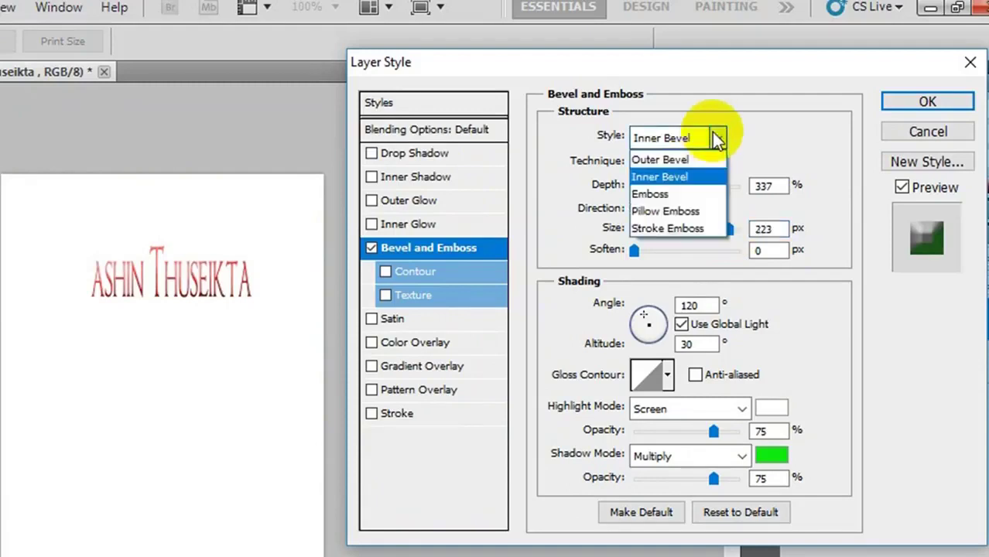
pyautogui.click(667, 192)
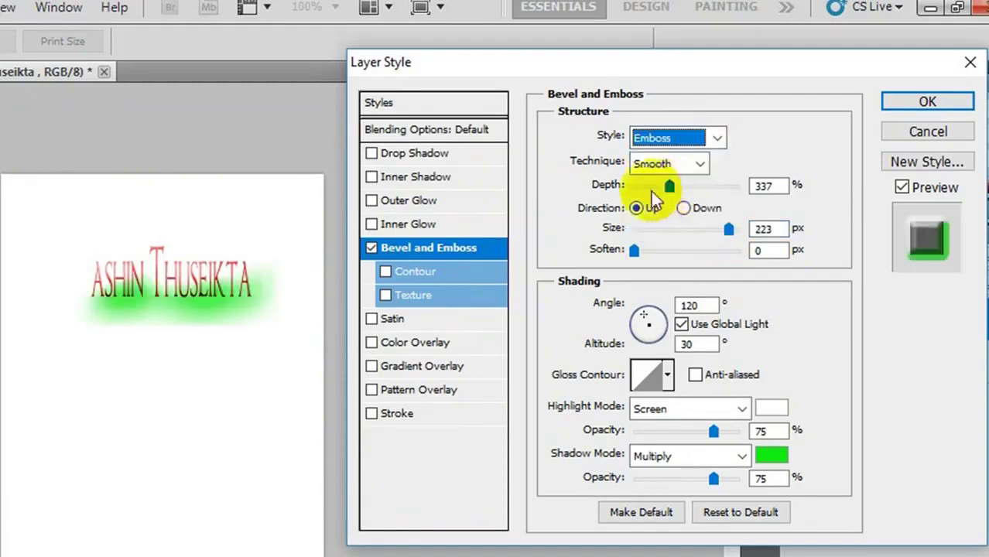
pyautogui.moveTo(728, 229); pyautogui.dragTo(678, 250)
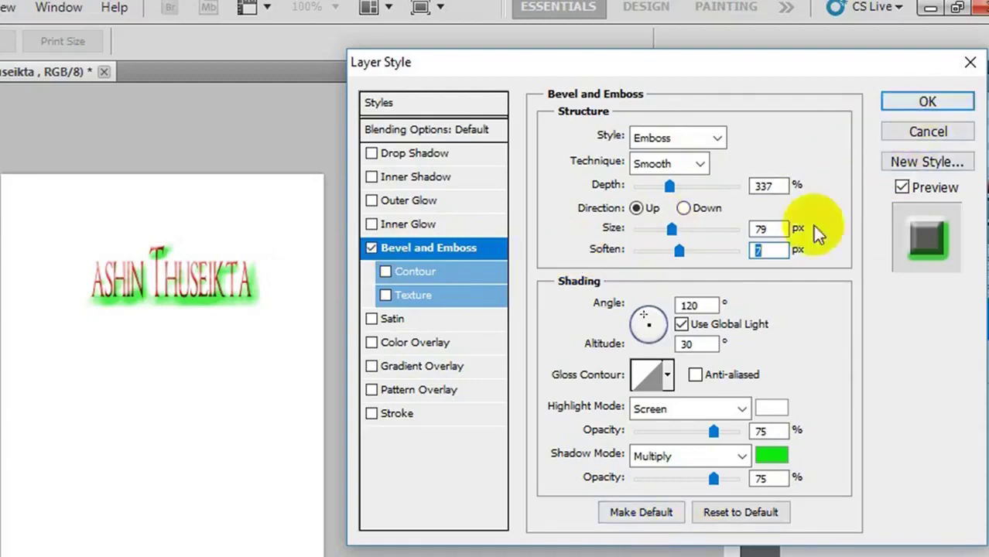
pyautogui.click(921, 133)
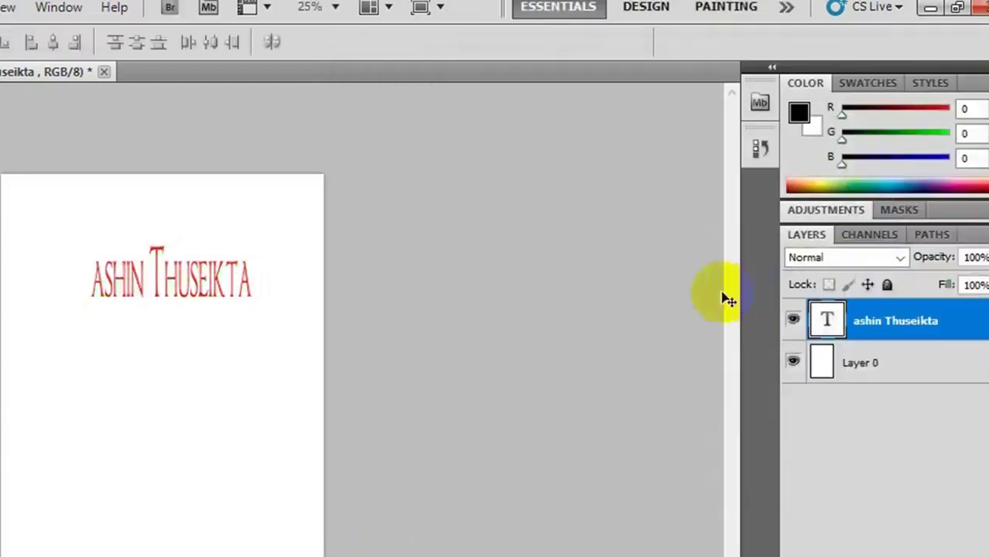